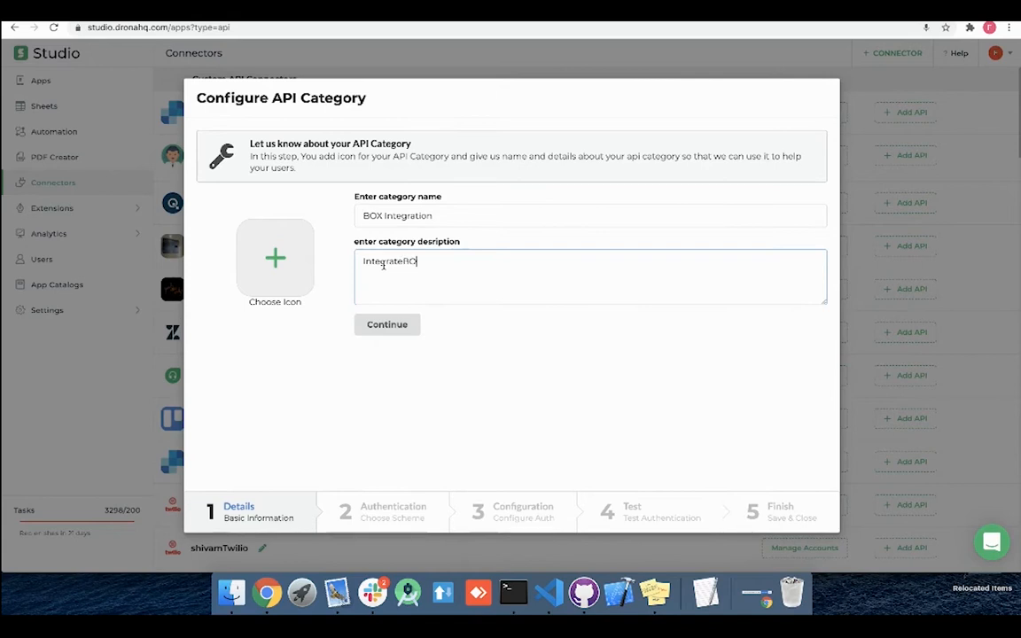
Step: Set the Box logo as the API category's icon and continue past the basic details
{"action": "left_click", "coordinate": [263, 308]}
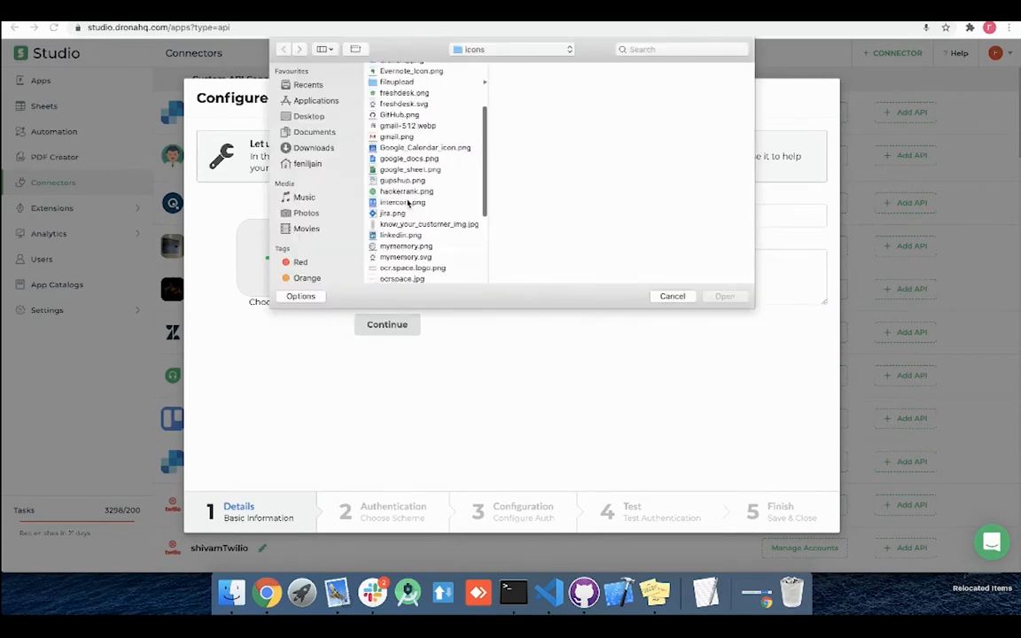
{"action": "left_click", "coordinate": [672, 295]}
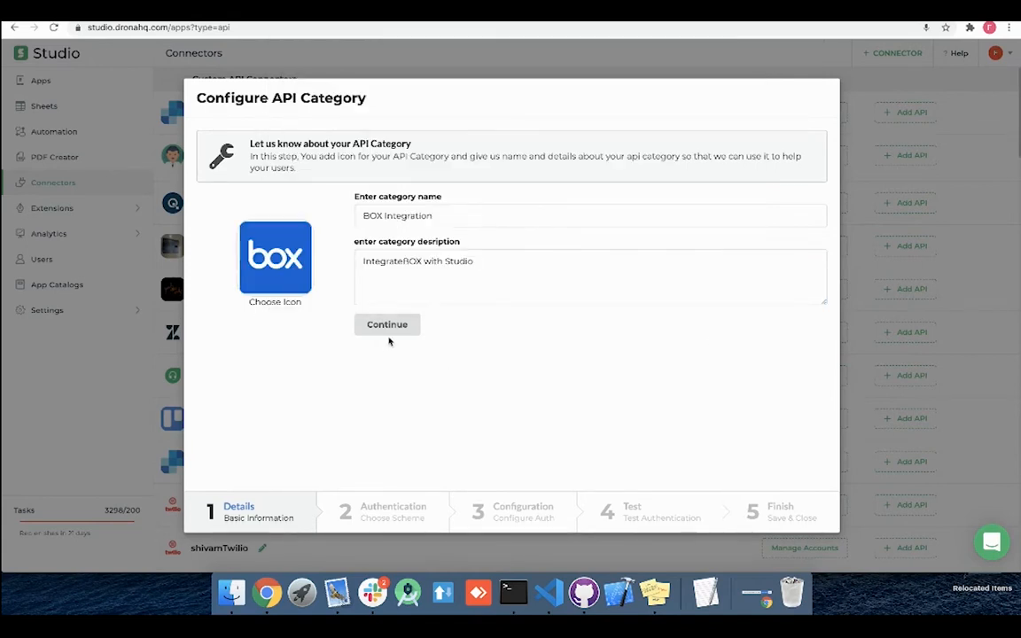
{"action": "left_click", "coordinate": [388, 328]}
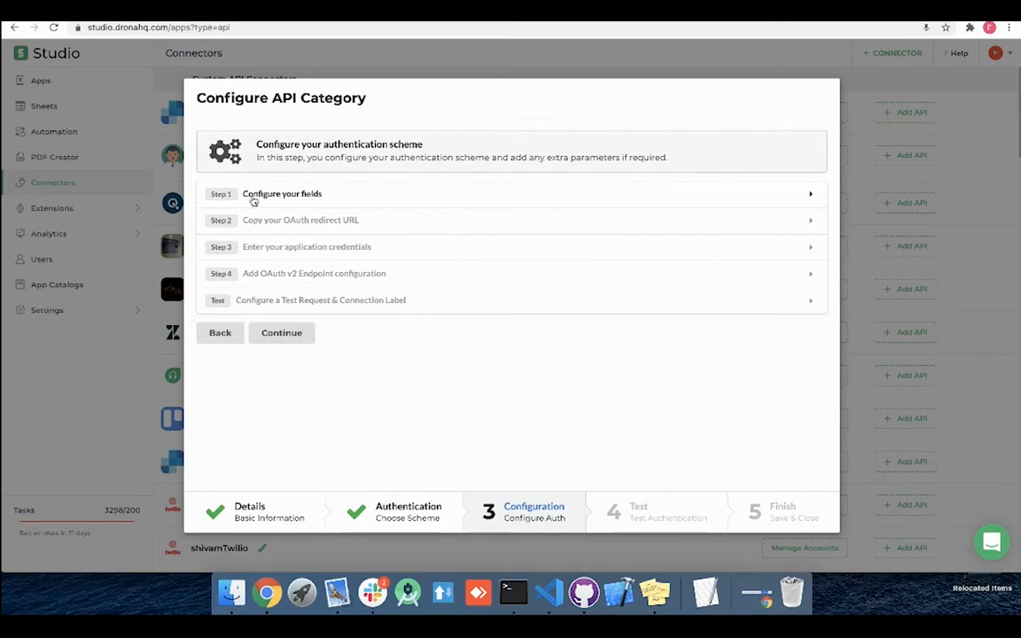
{"action": "left_click", "coordinate": [252, 197]}
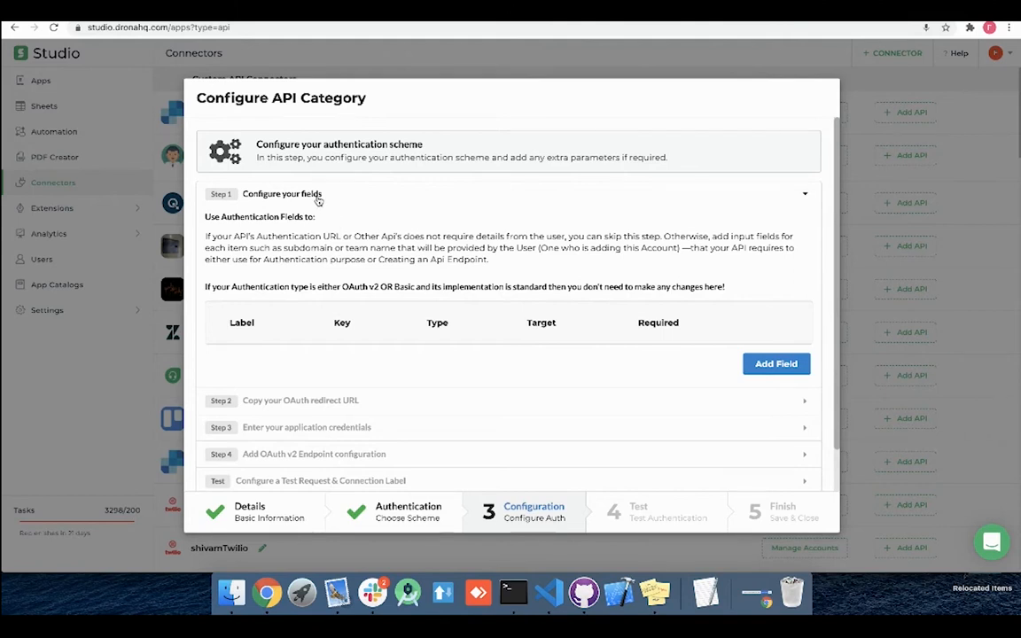
{"action": "left_click", "coordinate": [326, 196]}
{"action": "left_click", "coordinate": [323, 219]}
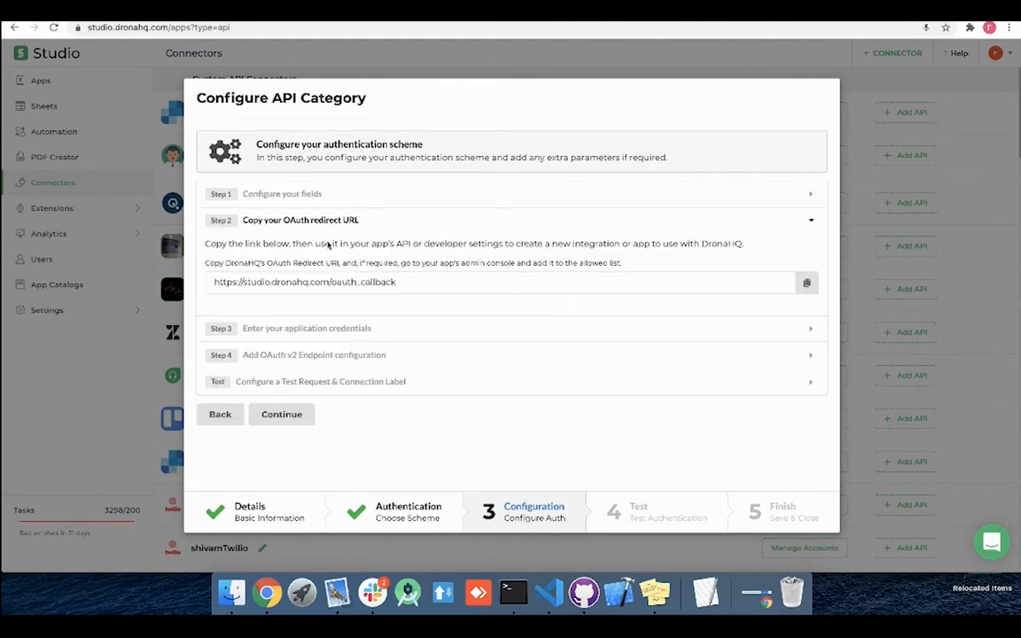
{"action": "double_click", "coordinate": [377, 282]}
{"action": "left_click_drag", "start_coordinate": [377, 282], "coordinate": [218, 279]}
{"action": "key", "text": "ctrl+c"}
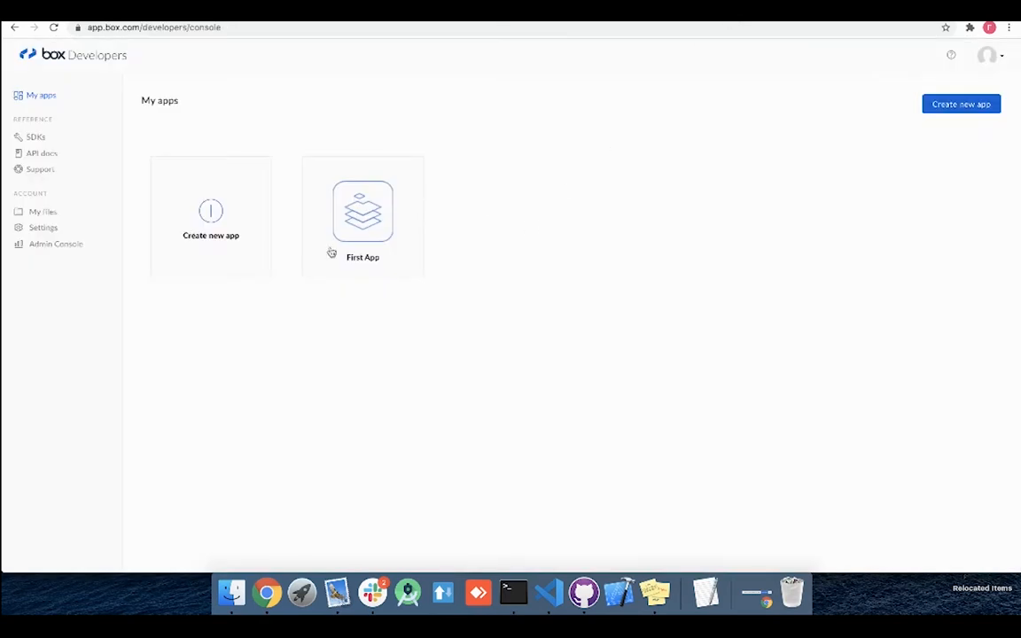
Step: In the Box developer console, start a new custom app with Standard OAuth 2.0 (User Authentication)
{"action": "left_click", "coordinate": [203, 228]}
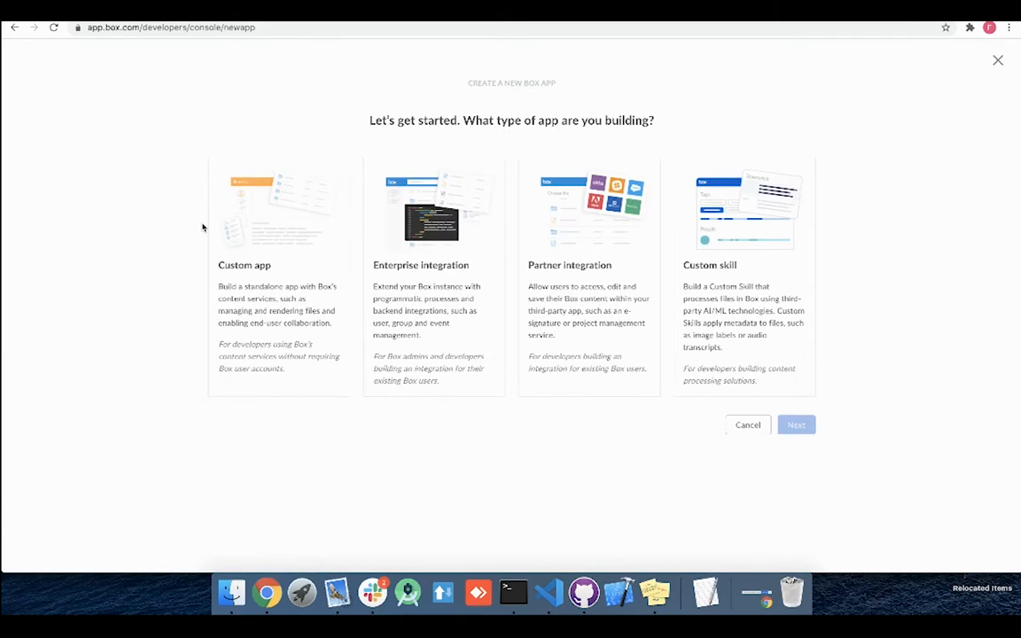
{"action": "left_click", "coordinate": [276, 290]}
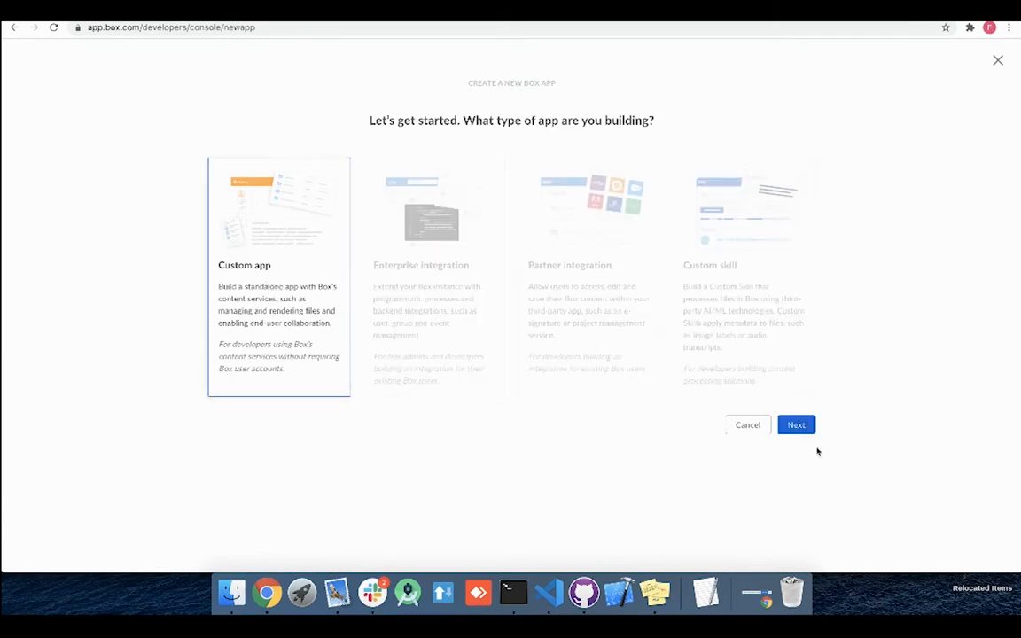
{"action": "left_click", "coordinate": [796, 431]}
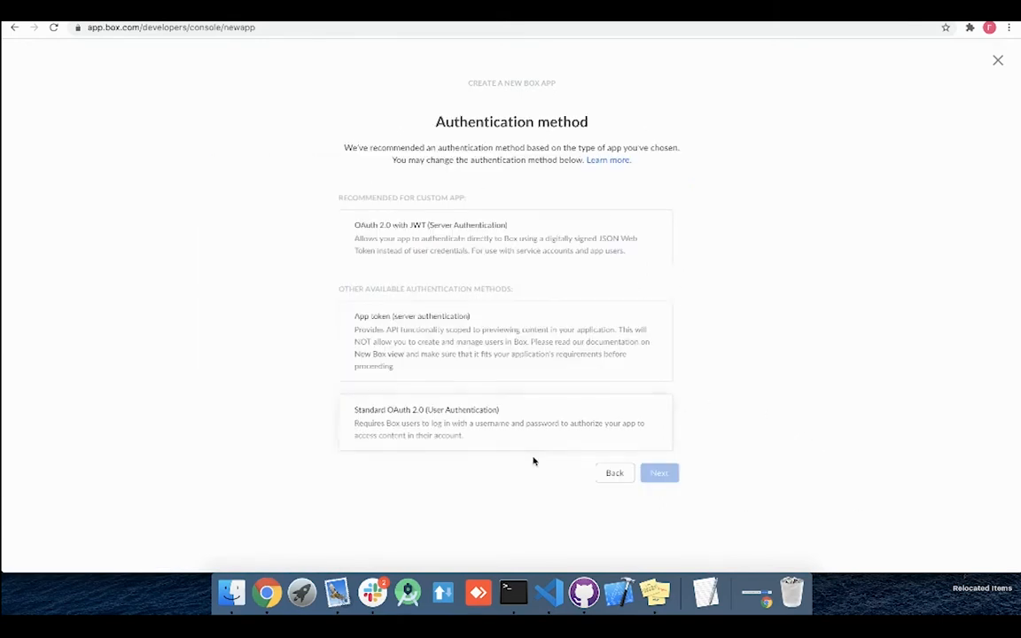
{"action": "left_click", "coordinate": [449, 428]}
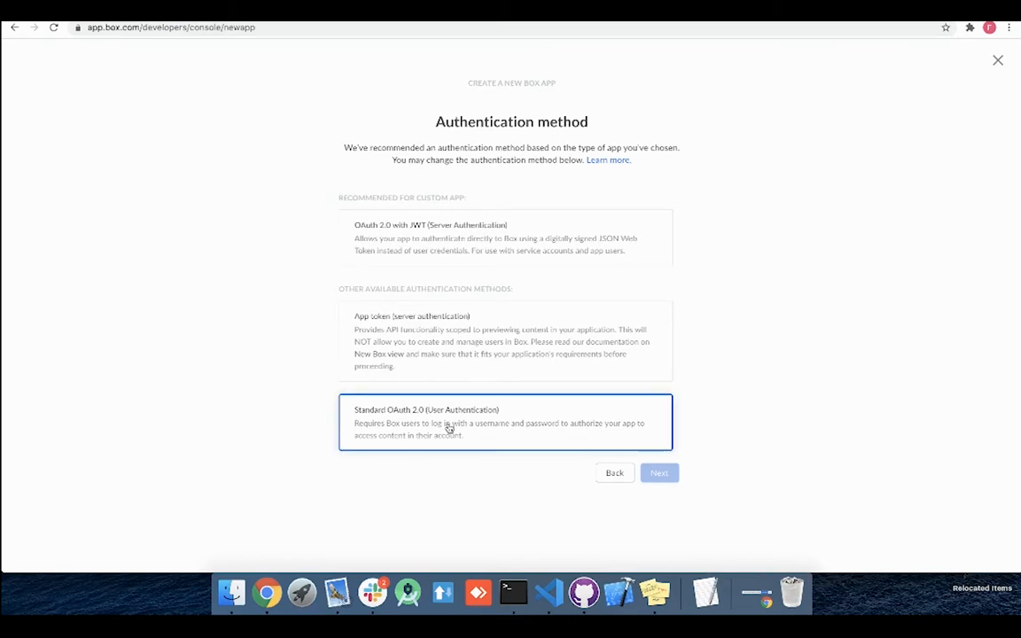
{"action": "left_click", "coordinate": [658, 476]}
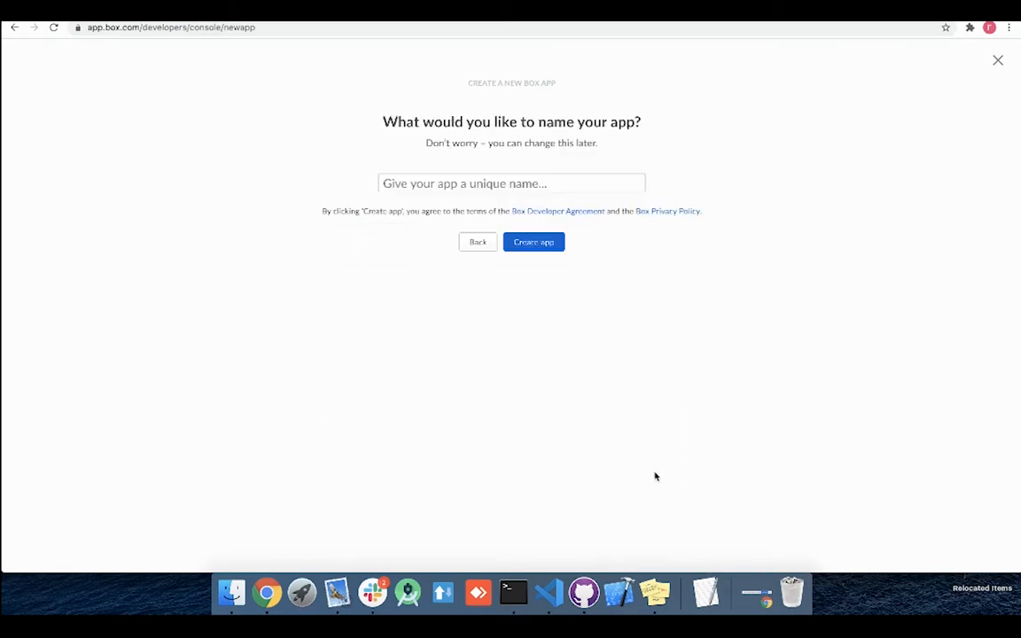
Step: Name the new Box app Studio Integration, create it and open its configuration
{"action": "left_click", "coordinate": [440, 184]}
{"action": "type", "text": "Studio In"}
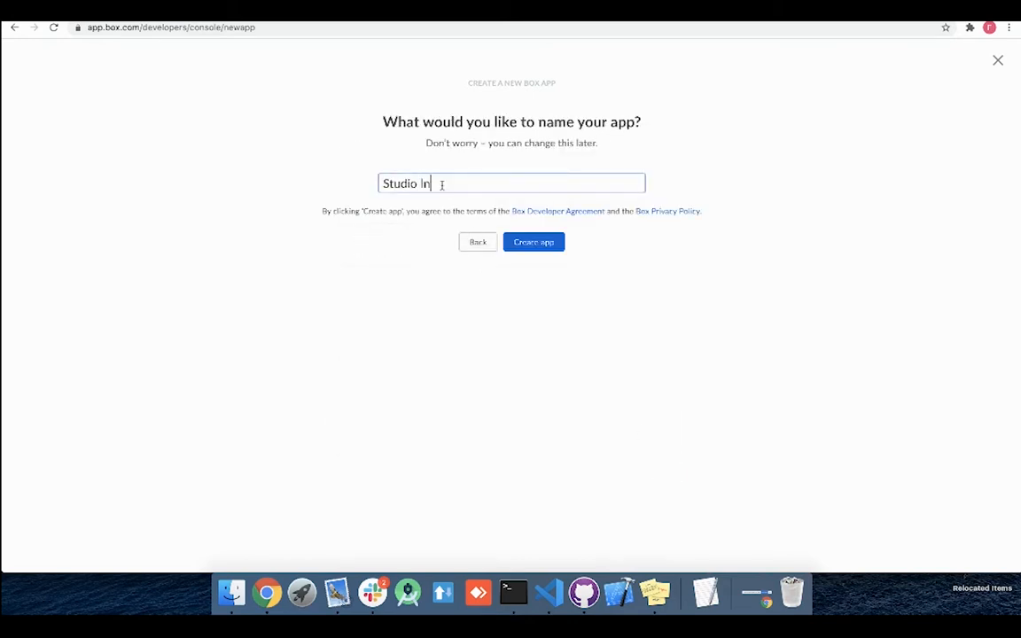
{"action": "type", "text": "tegration"}
{"action": "left_click", "coordinate": [527, 244]}
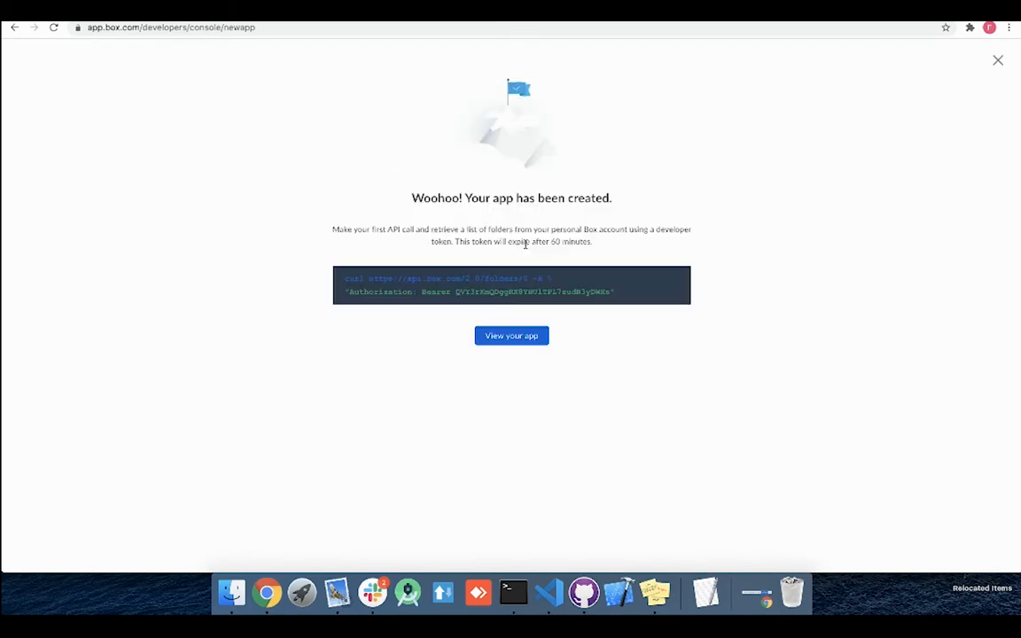
{"action": "left_click", "coordinate": [511, 336]}
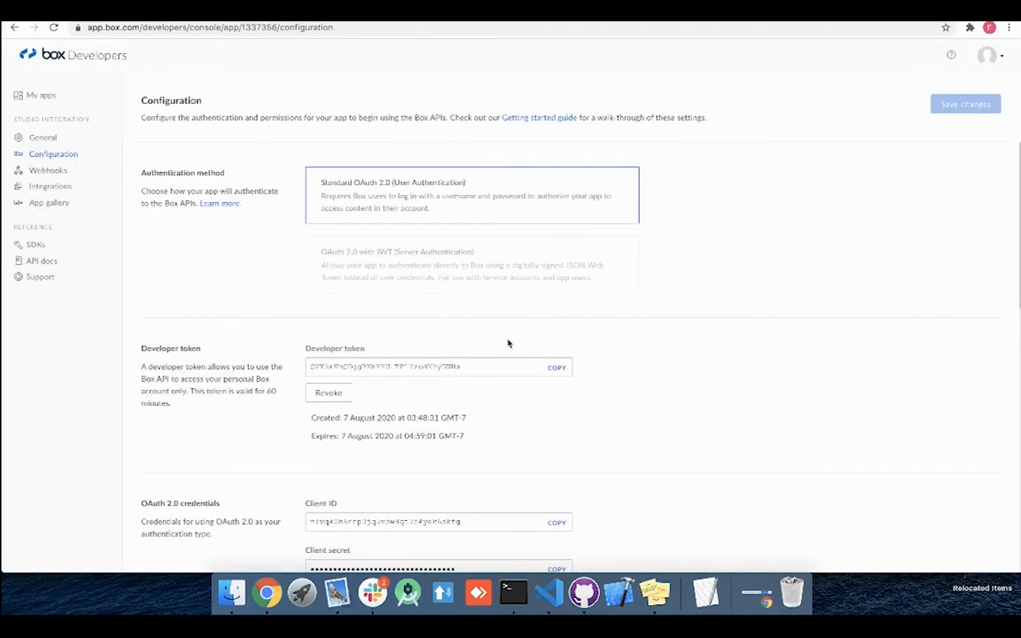
{"action": "scroll", "coordinate": [275, 335], "scroll_direction": "down", "scroll_amount": 5}
{"action": "triple_click", "coordinate": [333, 420]}
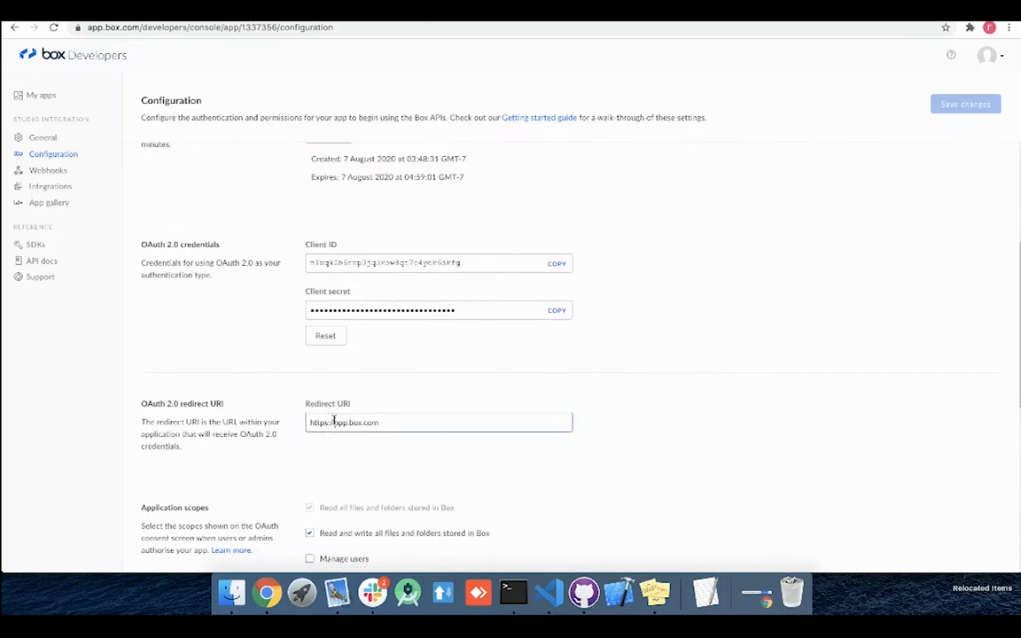
{"action": "key", "text": "ctrl+v"}
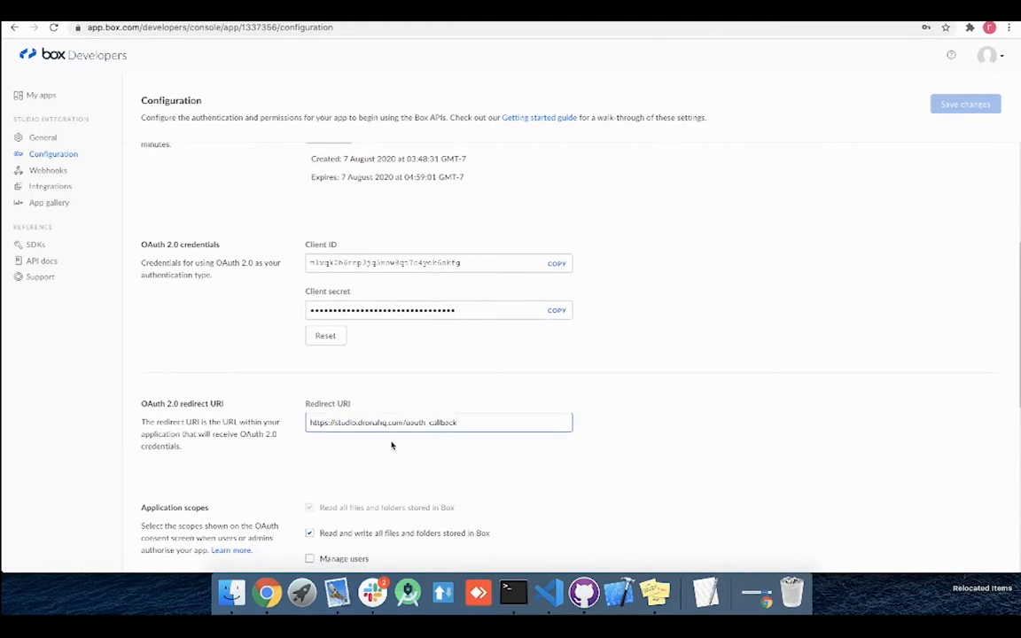
Step: Enable the Manage users application scope for the Box app
{"action": "scroll", "coordinate": [391, 445], "scroll_direction": "down", "scroll_amount": 1}
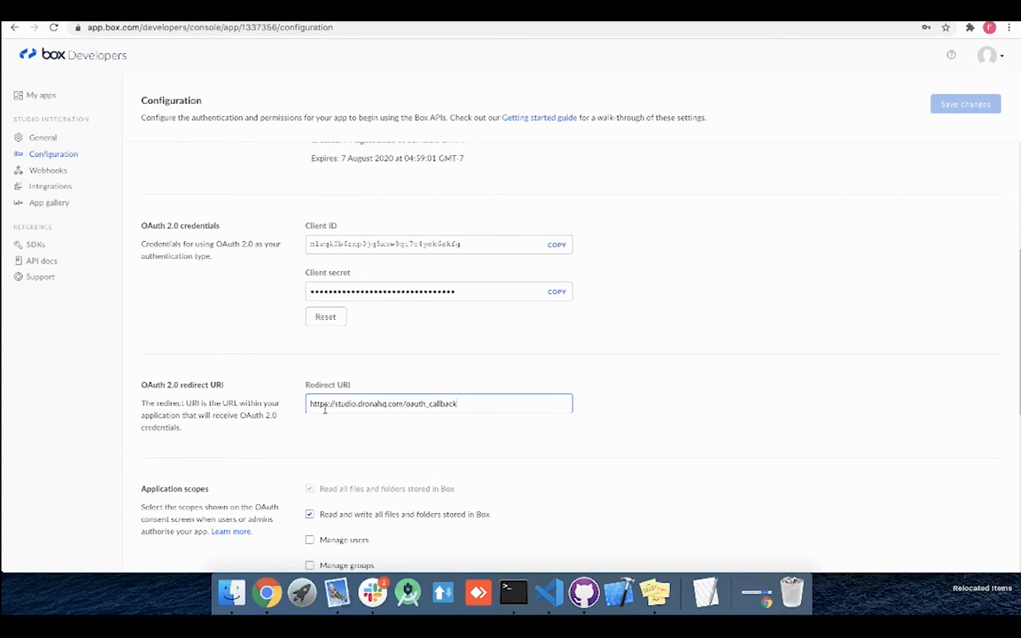
{"action": "scroll", "coordinate": [334, 417], "scroll_direction": "down", "scroll_amount": 5}
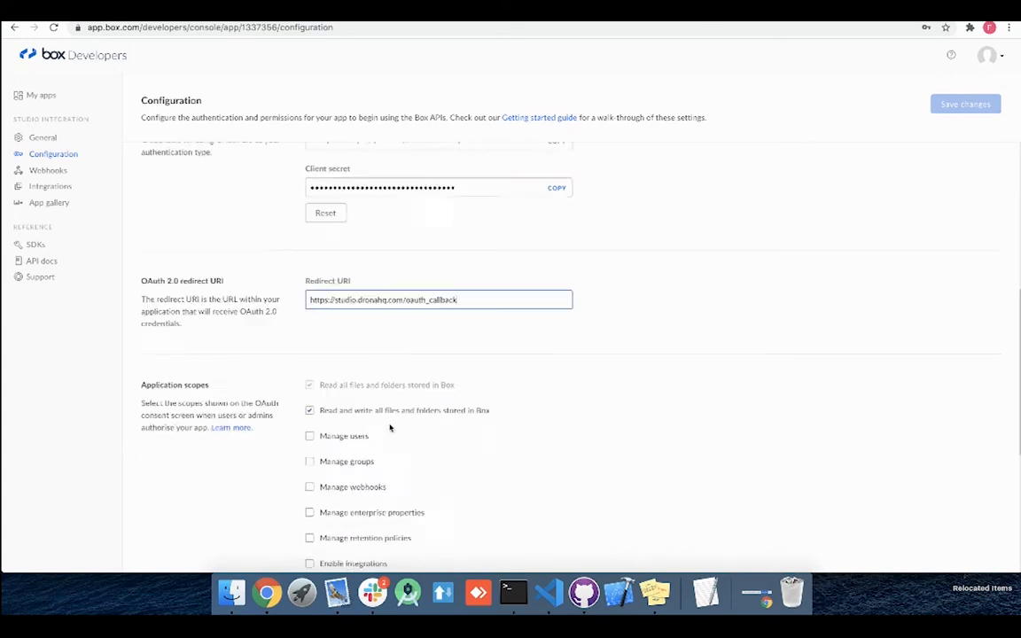
{"action": "left_click", "coordinate": [310, 319]}
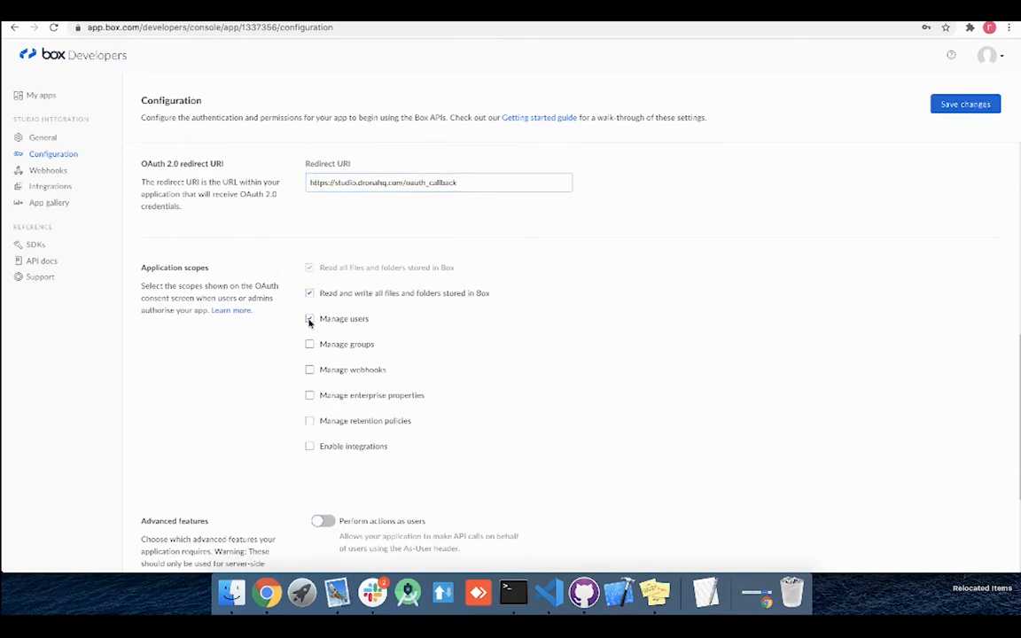
{"action": "scroll", "coordinate": [354, 372], "scroll_direction": "down", "scroll_amount": 4}
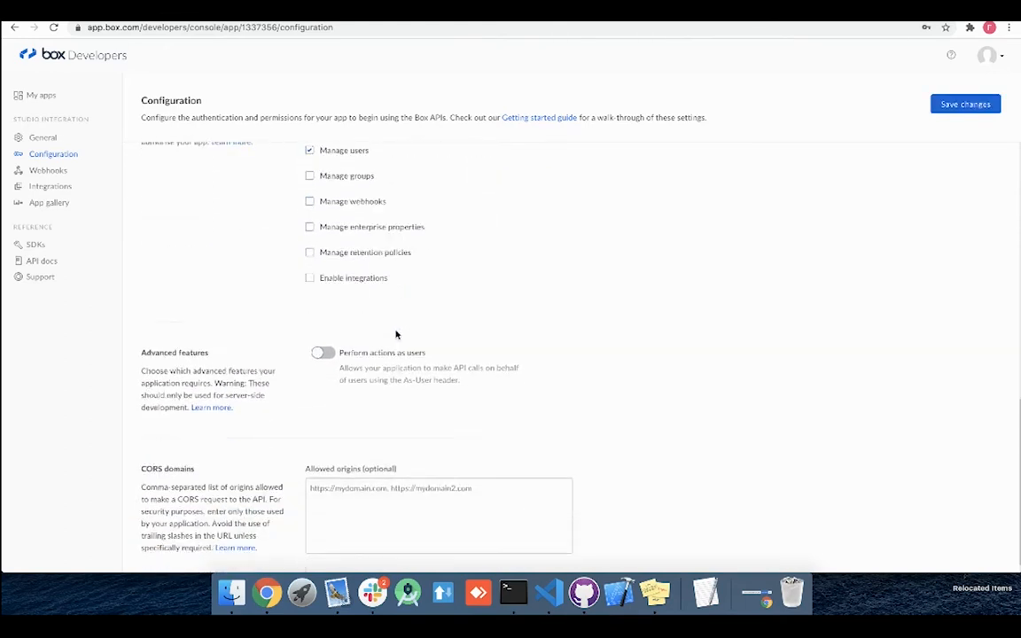
{"action": "left_click", "coordinate": [360, 477]}
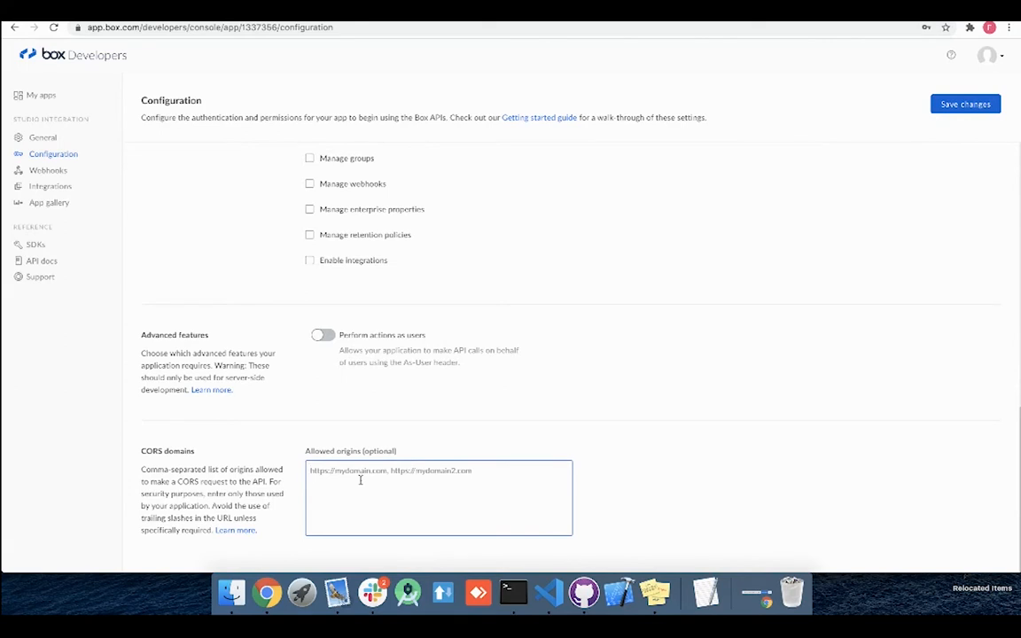
{"action": "type", "text": "https://studio.dronahq.com/oauth_callback"}
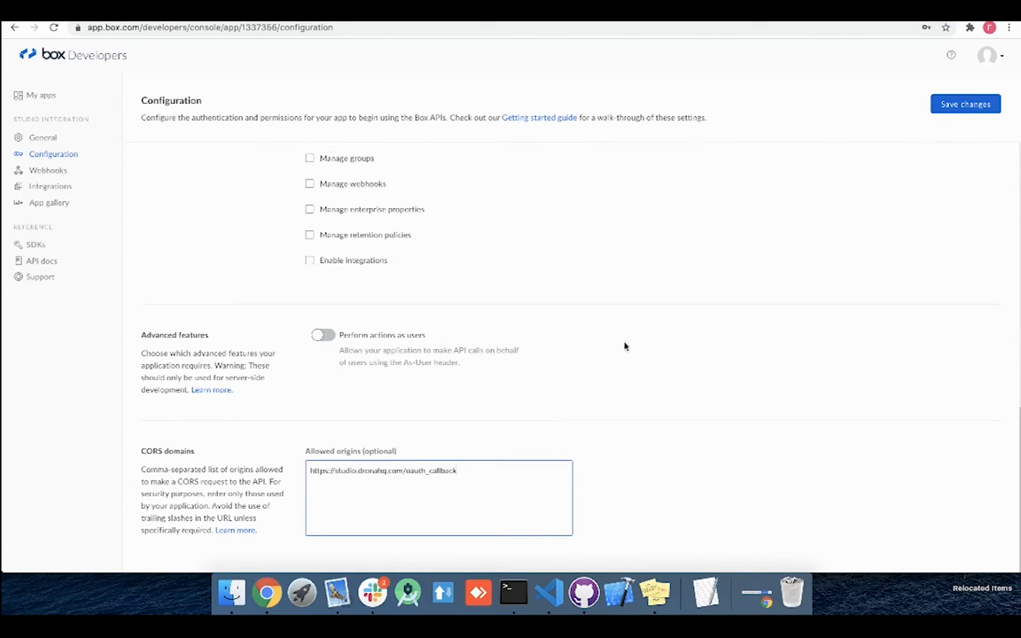
{"action": "scroll", "coordinate": [624, 345], "scroll_direction": "up", "scroll_amount": 5}
{"action": "left_click", "coordinate": [939, 107]}
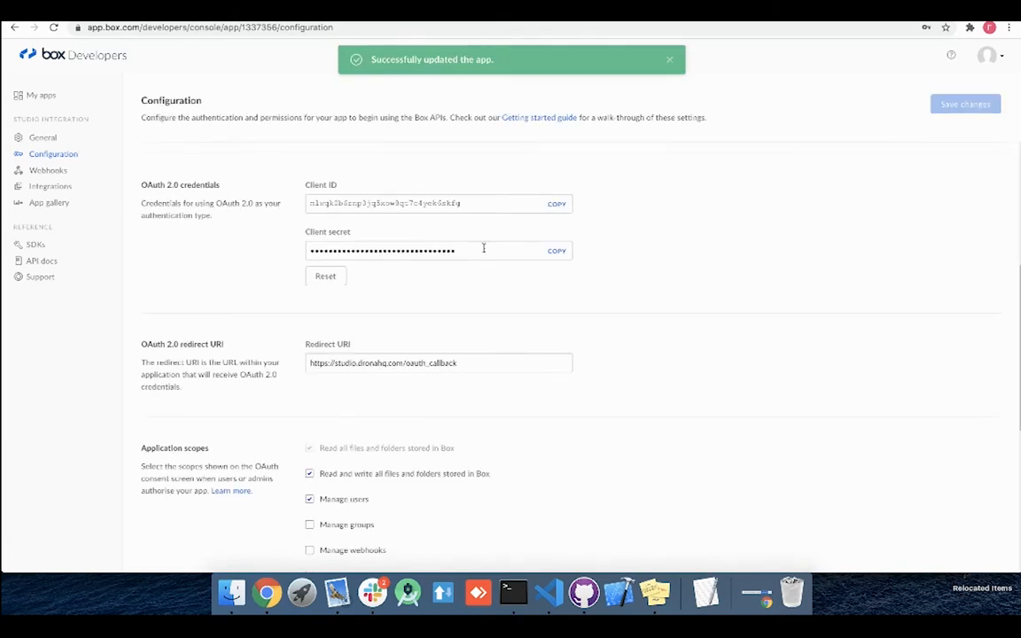
Step: Copy the Box app's client ID into the Client ID field of the DronaHQ connector's application credentials
{"action": "left_click", "coordinate": [556, 204]}
{"action": "left_click", "coordinate": [657, 10]}
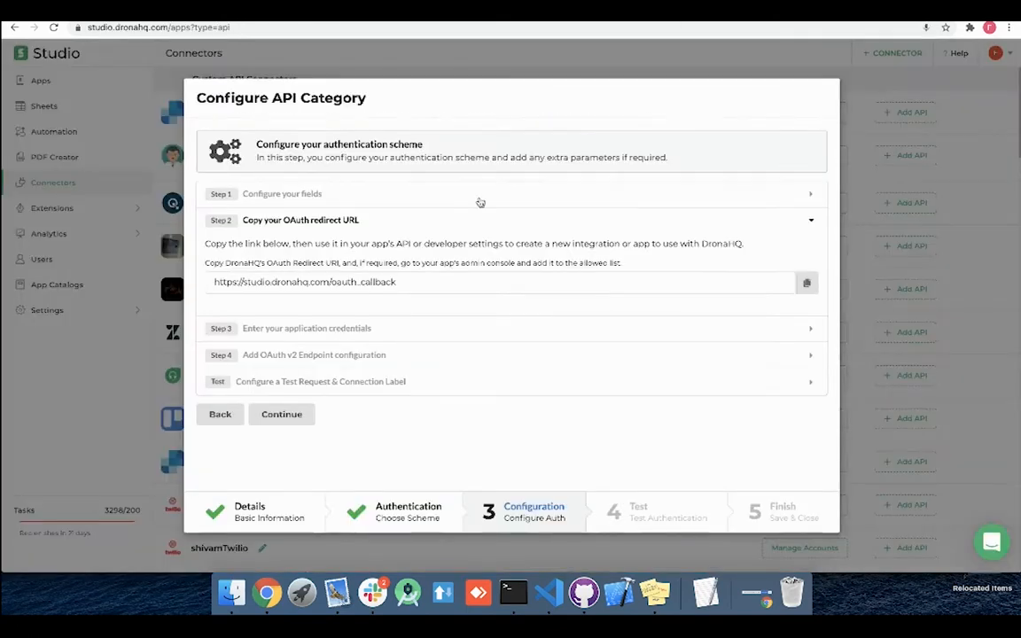
{"action": "left_click", "coordinate": [384, 229]}
{"action": "left_click", "coordinate": [374, 248]}
{"action": "left_click", "coordinate": [337, 331]}
{"action": "key", "text": "super+v"}
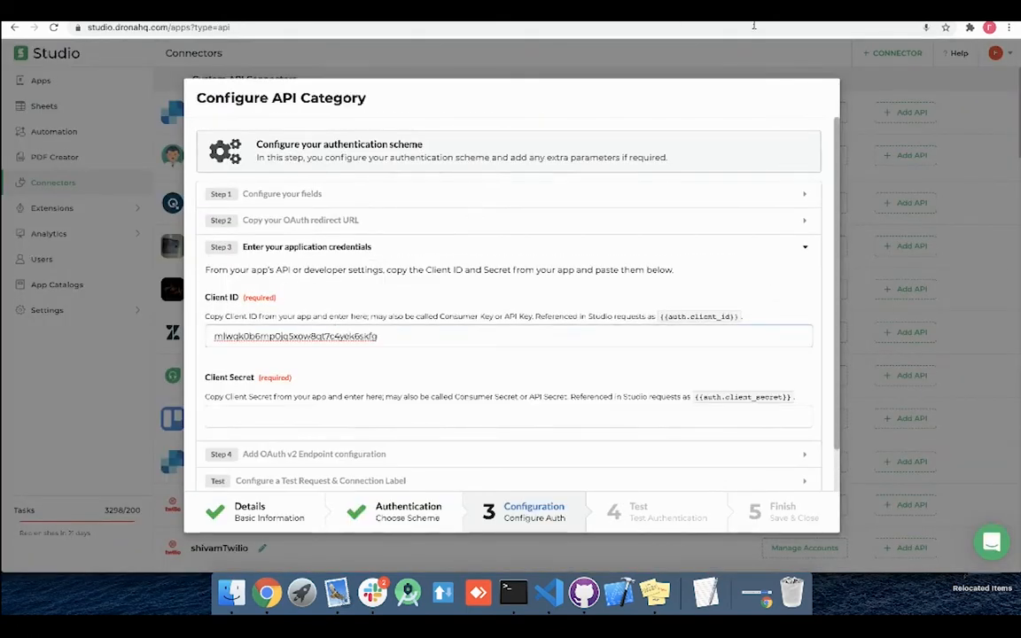
Step: Copy the Box app's client secret into the connector's Client Secret field and collapse the application credentials section
{"action": "left_click", "coordinate": [758, 11]}
{"action": "left_click", "coordinate": [557, 252]}
{"action": "left_click", "coordinate": [657, 11]}
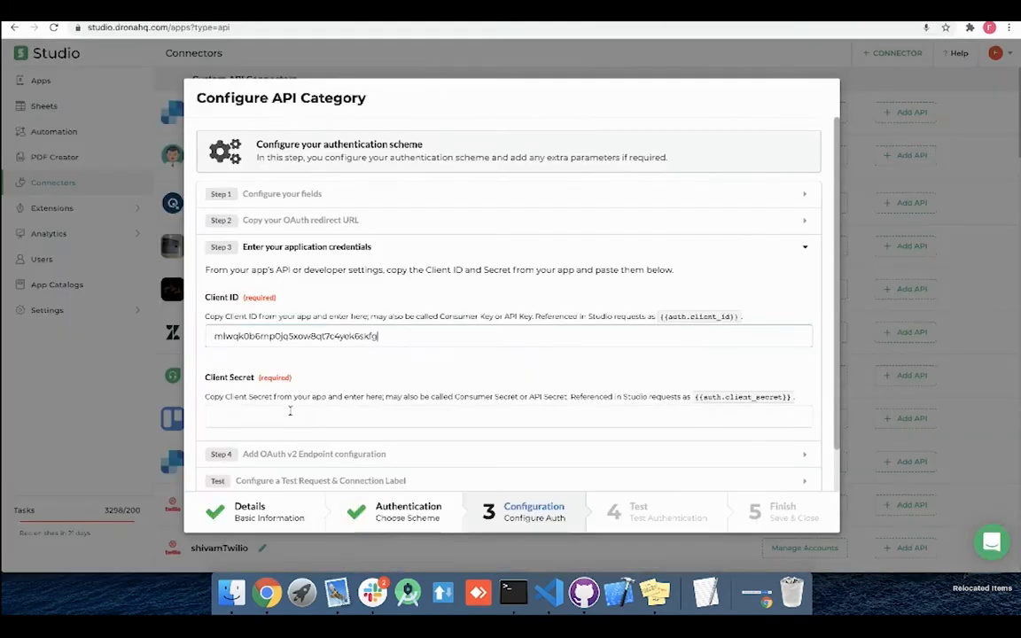
{"action": "left_click", "coordinate": [289, 415]}
{"action": "key", "text": "super+v"}
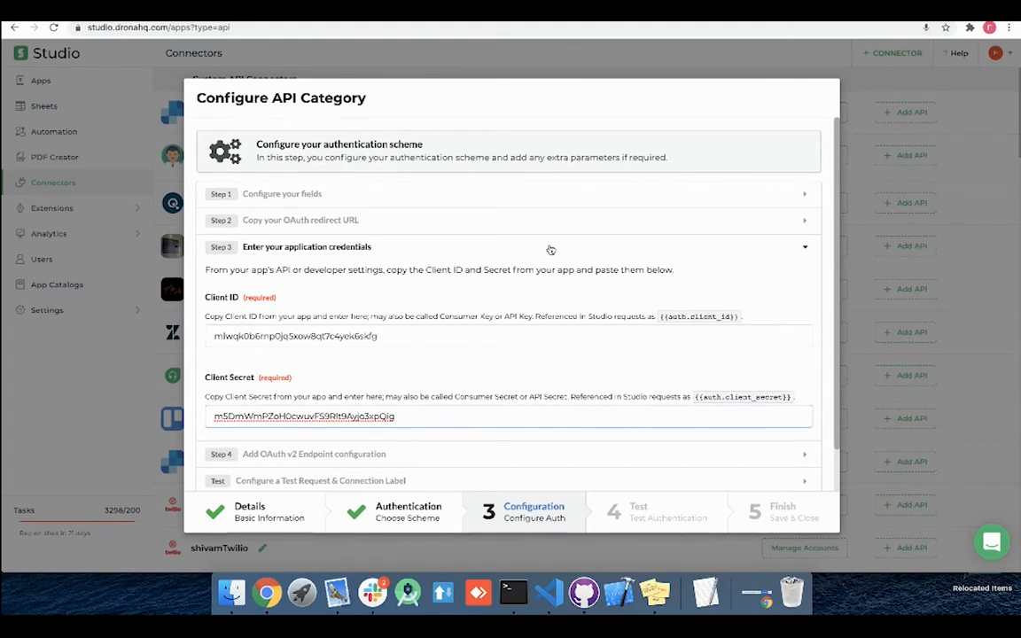
{"action": "left_click", "coordinate": [528, 248]}
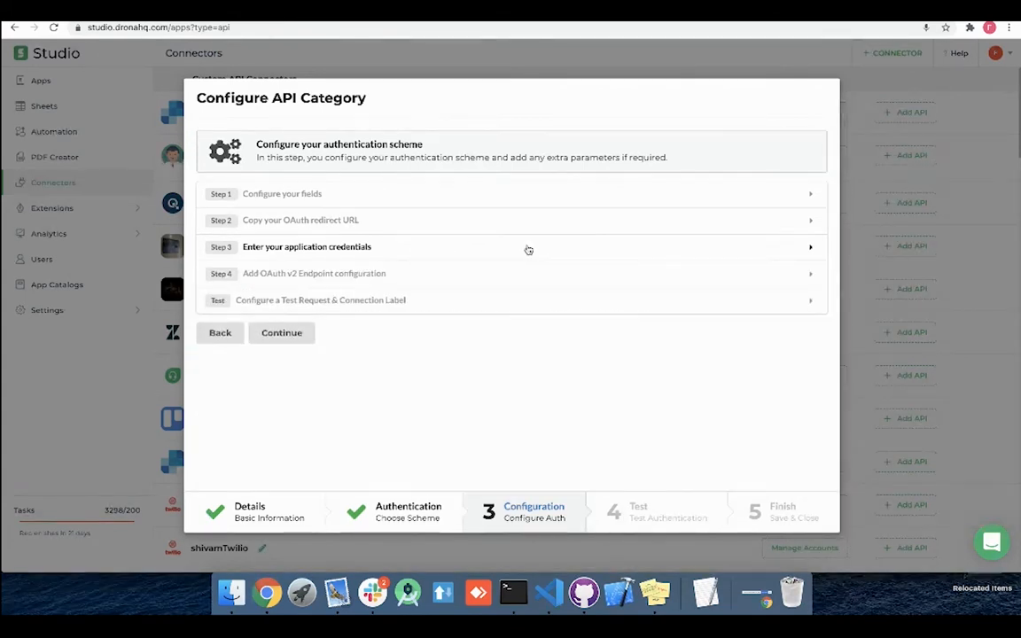
{"action": "left_click", "coordinate": [402, 280]}
{"action": "scroll", "coordinate": [401, 281], "scroll_direction": "down", "scroll_amount": 2}
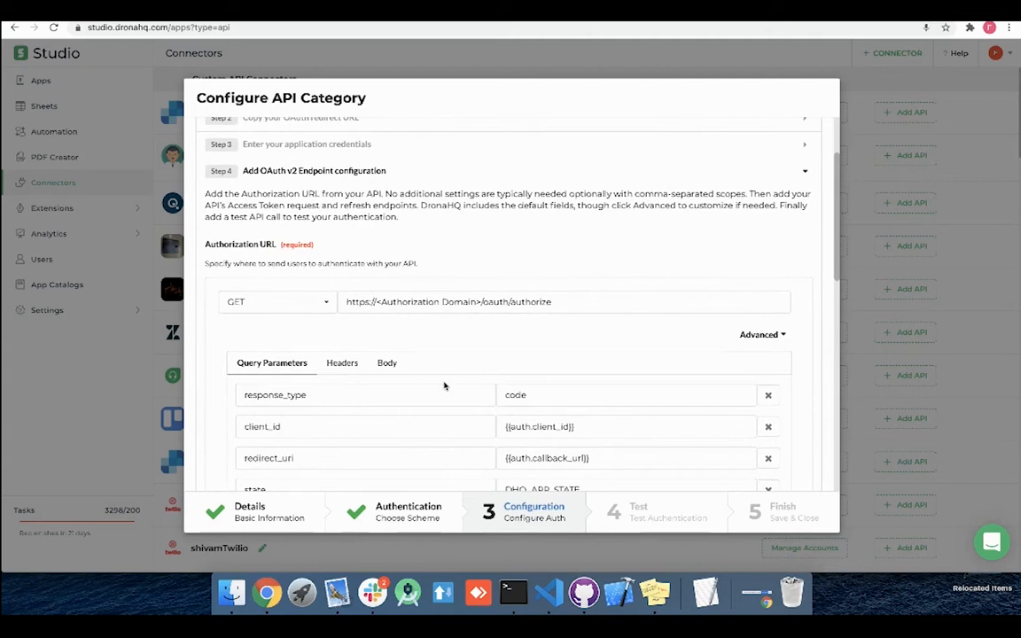
{"action": "scroll", "coordinate": [443, 377], "scroll_direction": "down", "scroll_amount": 2}
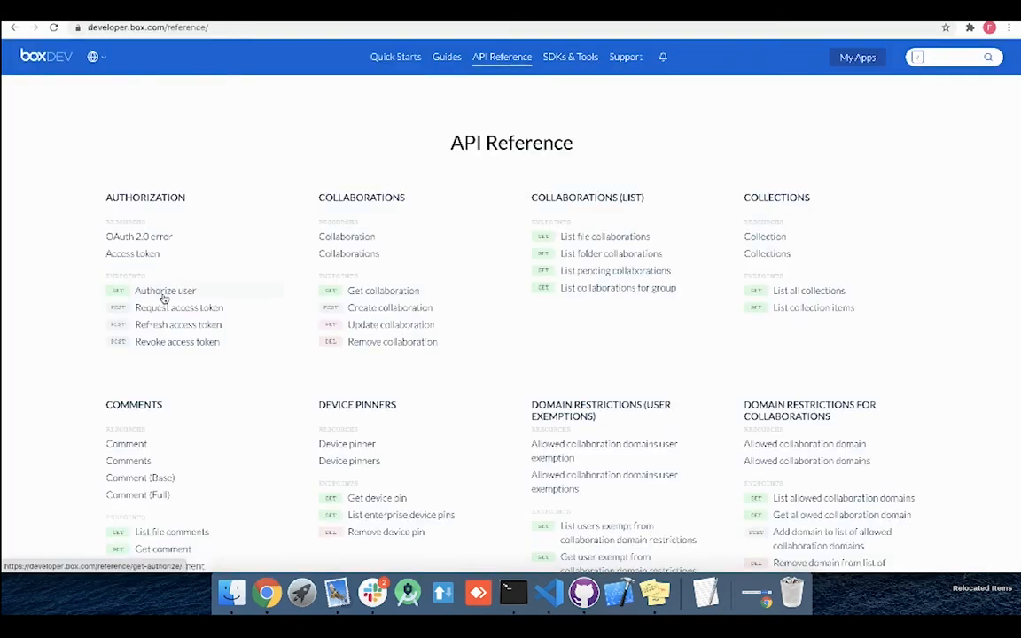
{"action": "left_click", "coordinate": [164, 297]}
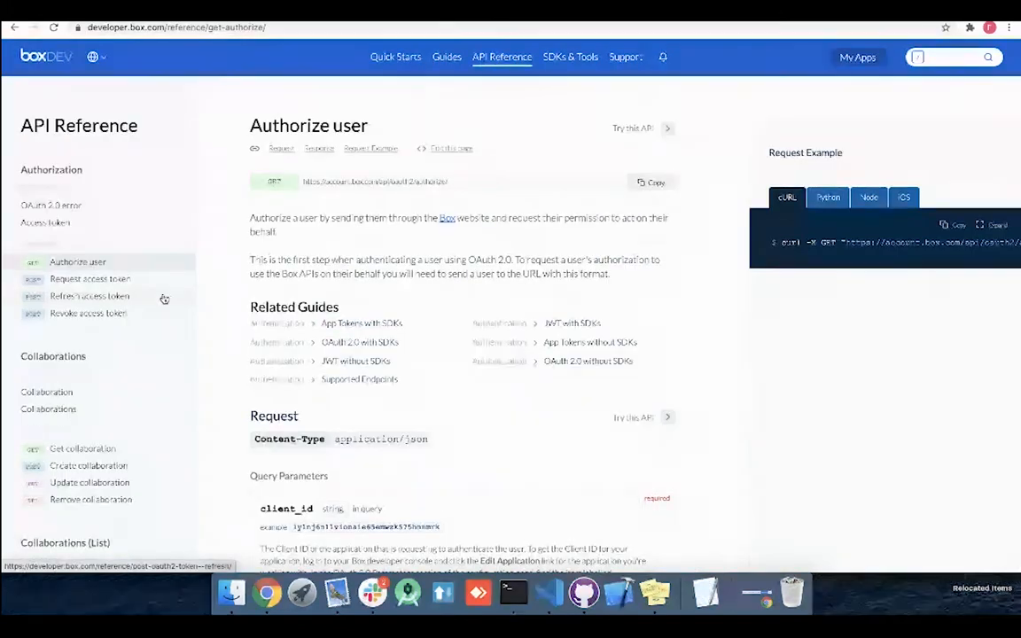
{"action": "left_click", "coordinate": [647, 19]}
{"action": "triple_click", "coordinate": [435, 226]}
{"action": "key", "text": "super+v"}
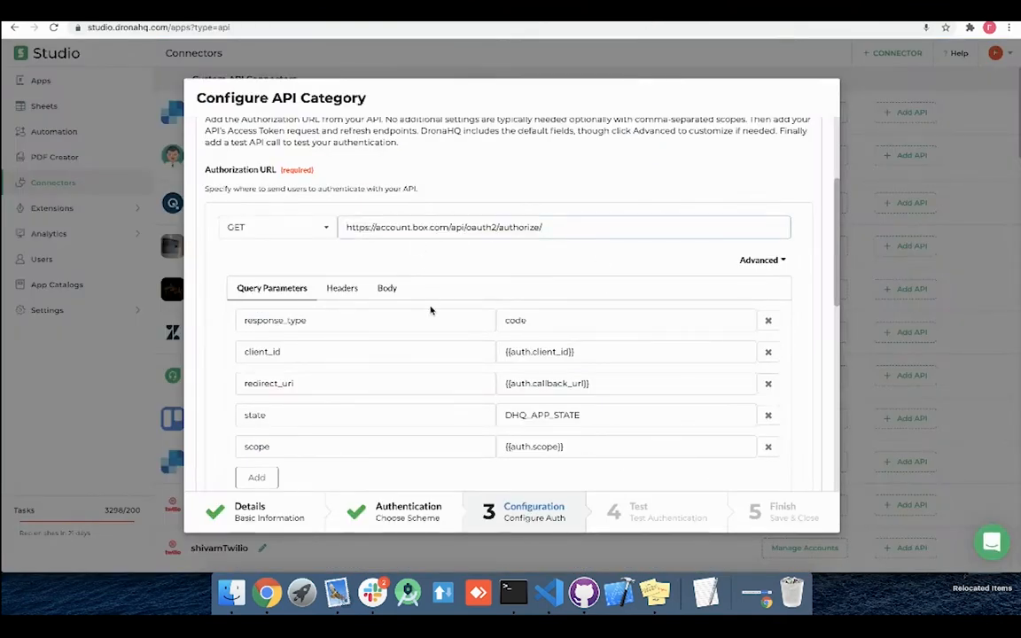
{"action": "left_click", "coordinate": [352, 328]}
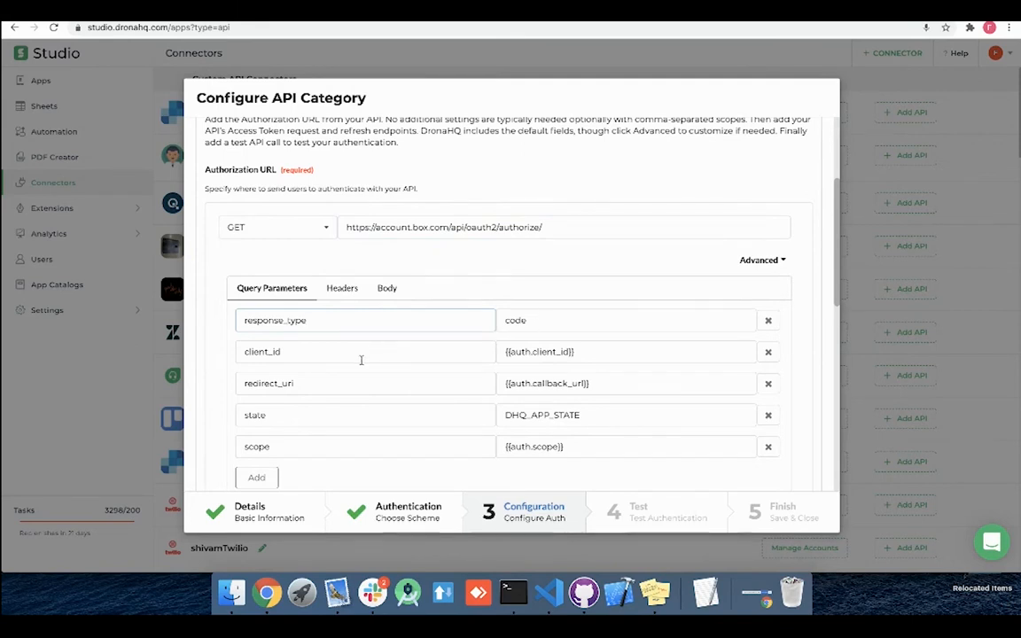
{"action": "left_click", "coordinate": [374, 359]}
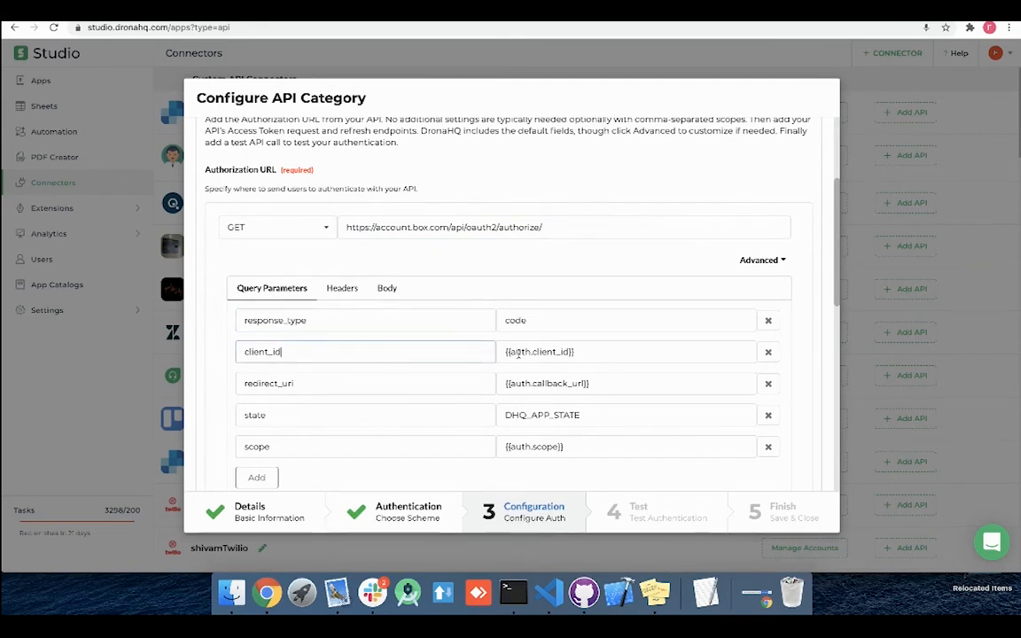
{"action": "left_click", "coordinate": [581, 353]}
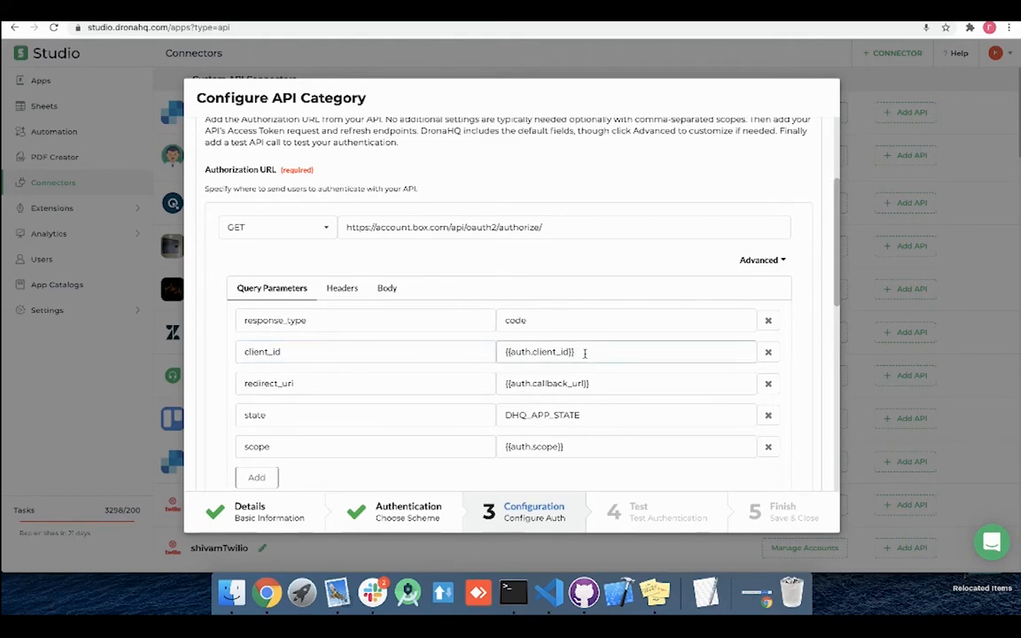
Step: Set the OAuth v2 scope to root_readwrite manage_app_users and check the authorization request's scope parameter
{"action": "scroll", "coordinate": [442, 390], "scroll_direction": "down", "scroll_amount": 1}
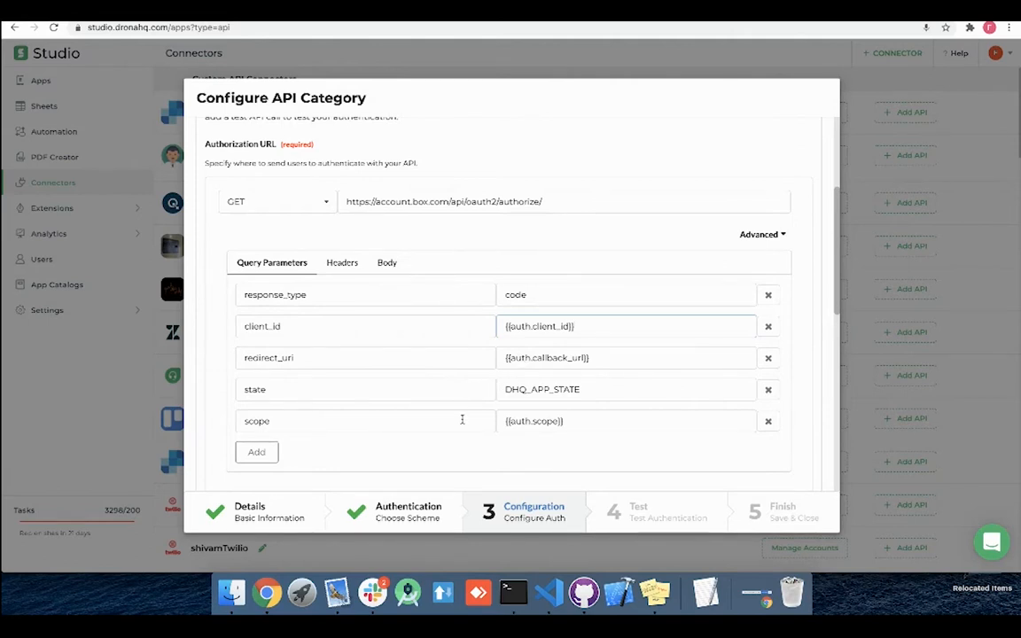
{"action": "scroll", "coordinate": [461, 421], "scroll_direction": "down", "scroll_amount": 1}
{"action": "scroll", "coordinate": [300, 337], "scroll_direction": "down", "scroll_amount": 5}
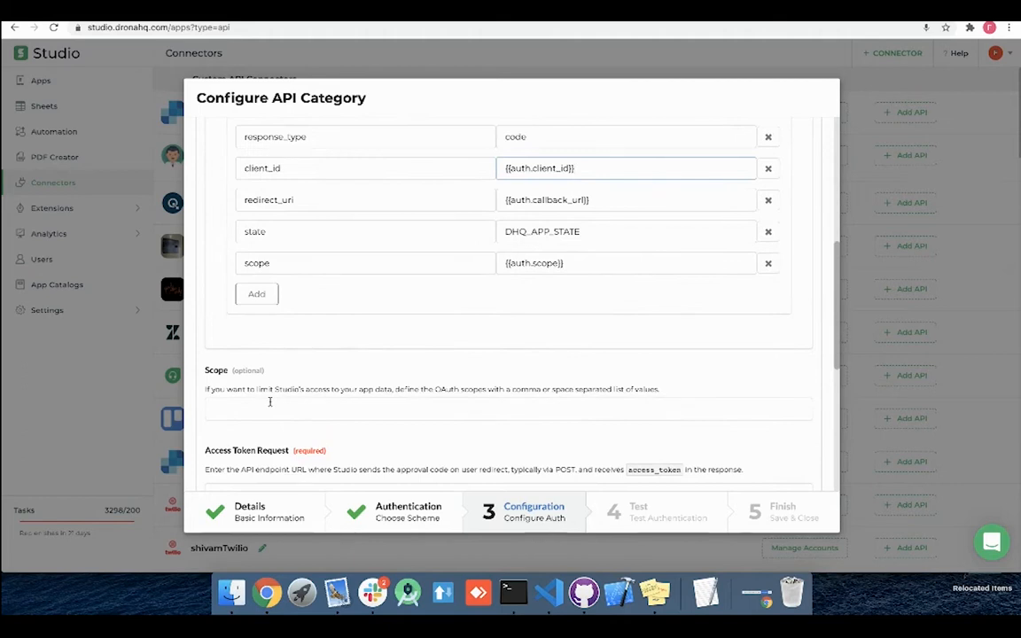
{"action": "left_click", "coordinate": [269, 408]}
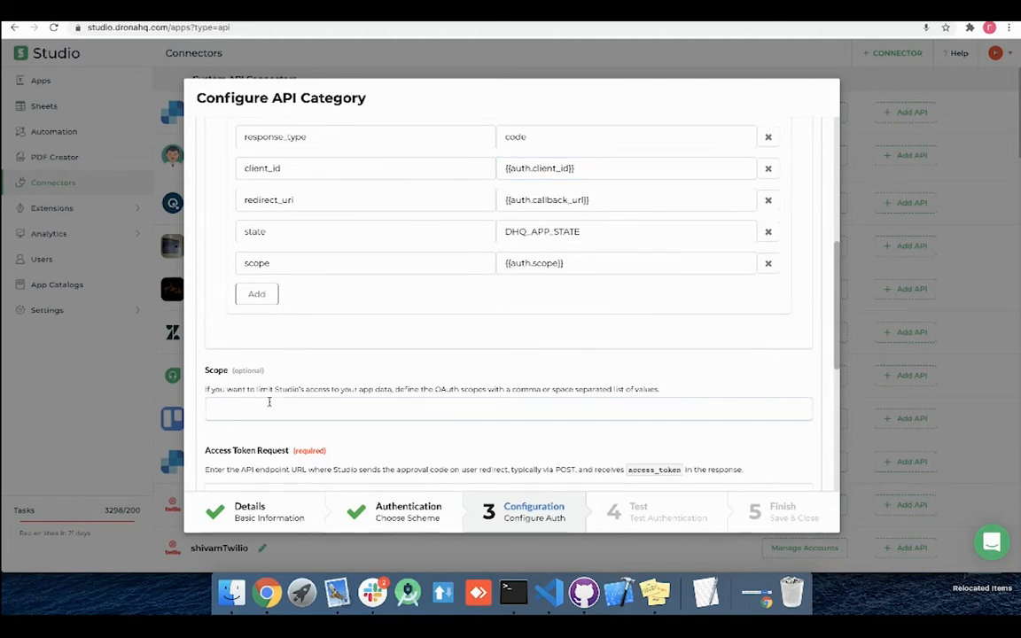
{"action": "type", "text": "root_readwrite manage_app_users"}
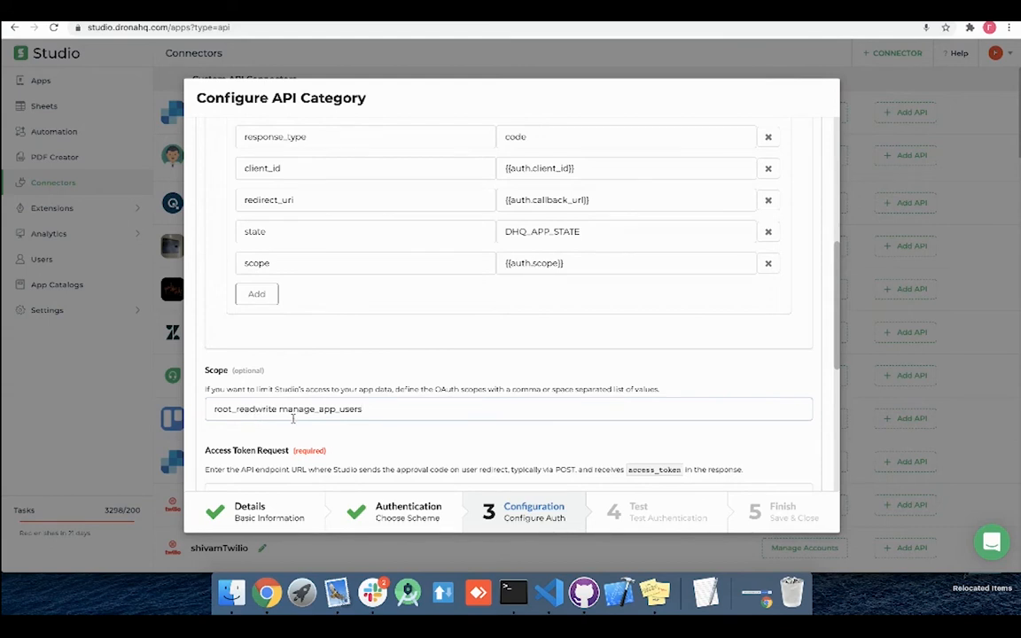
{"action": "scroll", "coordinate": [336, 438], "scroll_direction": "down", "scroll_amount": 1}
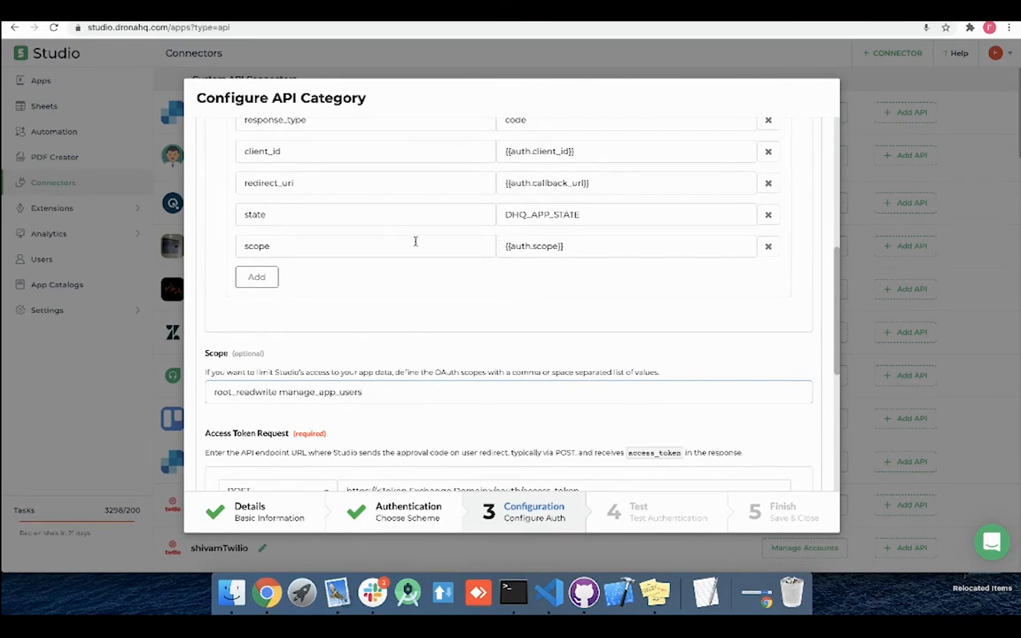
{"action": "left_click", "coordinate": [570, 247]}
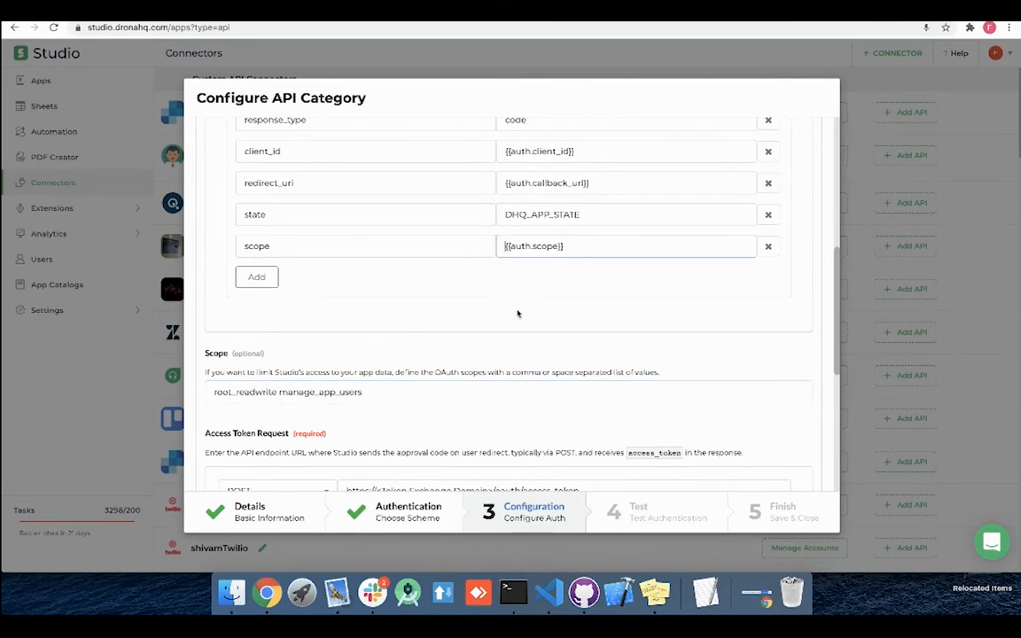
{"action": "scroll", "coordinate": [517, 313], "scroll_direction": "down", "scroll_amount": 5}
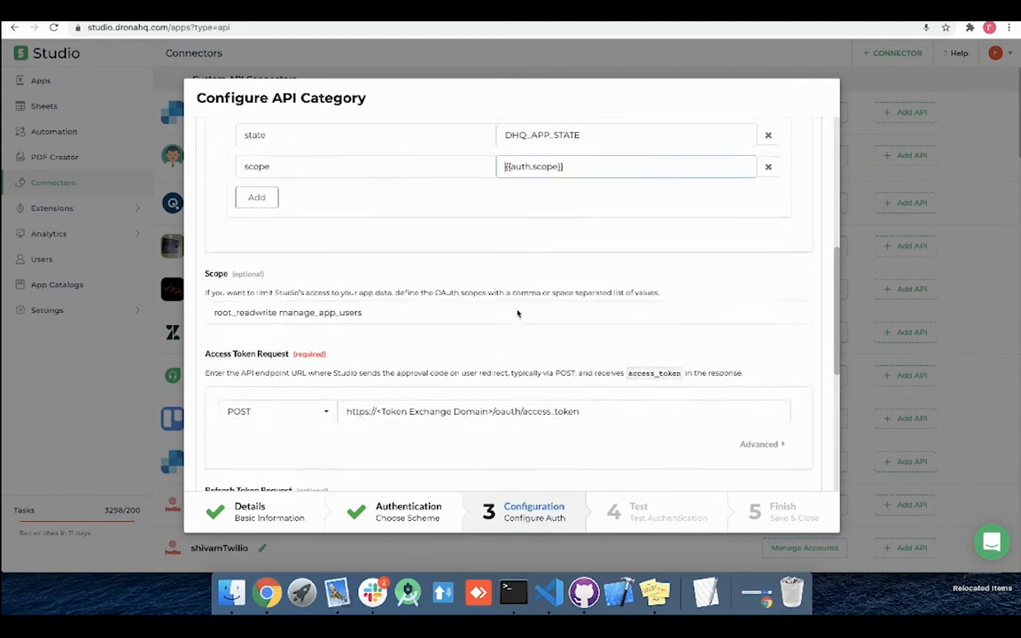
{"action": "scroll", "coordinate": [515, 312], "scroll_direction": "up", "scroll_amount": 3}
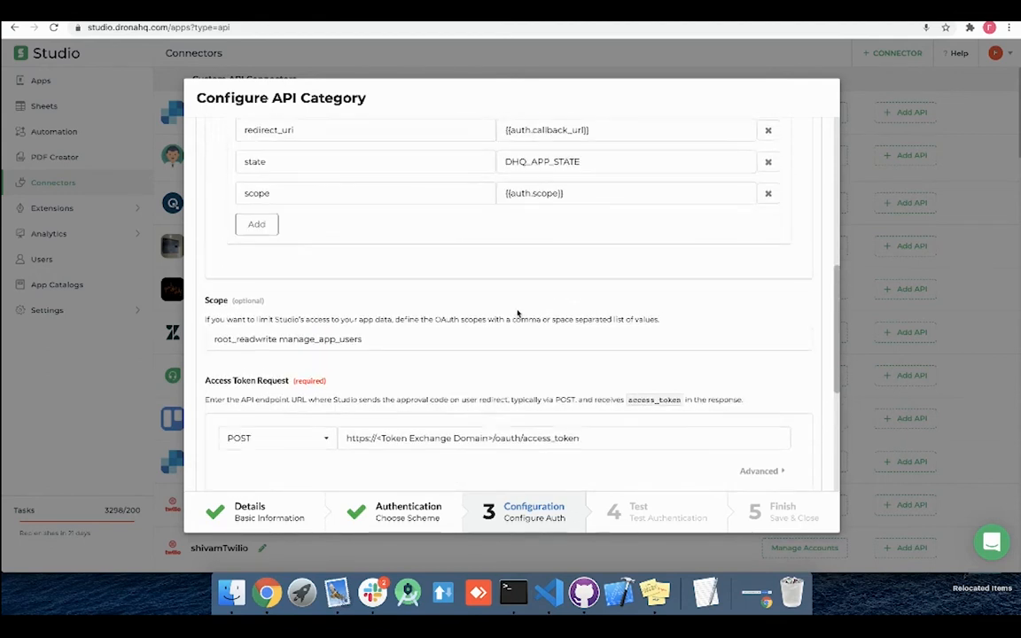
{"action": "scroll", "coordinate": [467, 157], "scroll_direction": "up", "scroll_amount": 3}
{"action": "scroll", "coordinate": [467, 157], "scroll_direction": "up", "scroll_amount": 1}
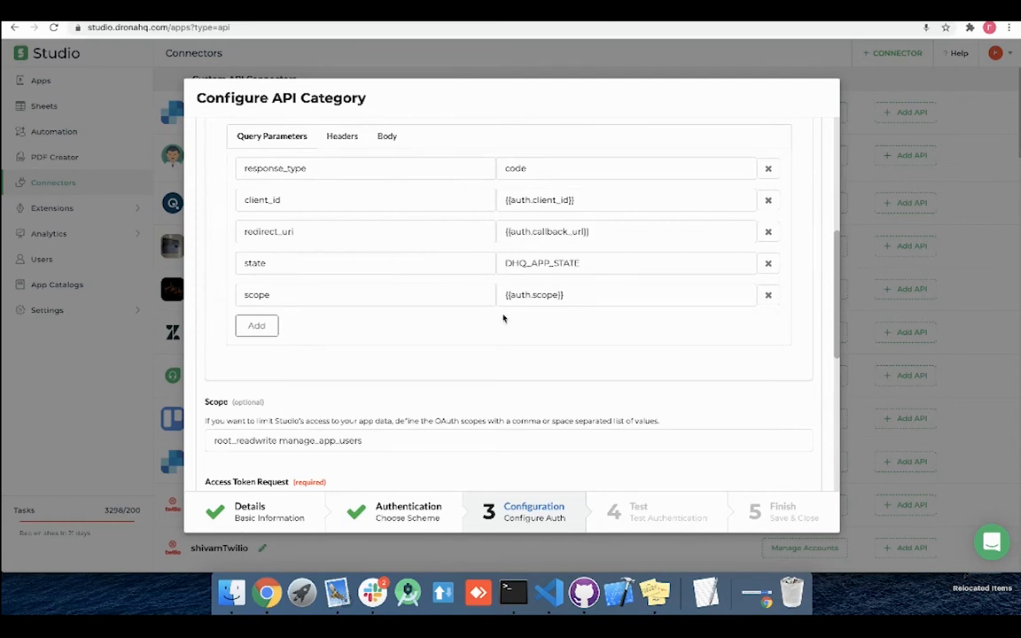
{"action": "scroll", "coordinate": [503, 319], "scroll_direction": "down", "scroll_amount": 5}
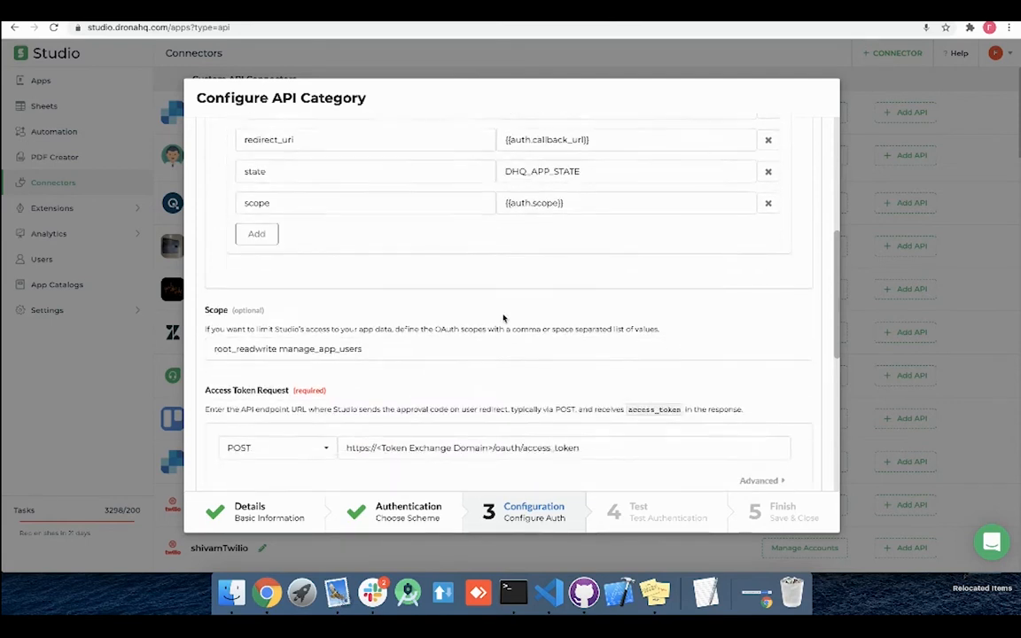
{"action": "scroll", "coordinate": [503, 318], "scroll_direction": "down", "scroll_amount": 2}
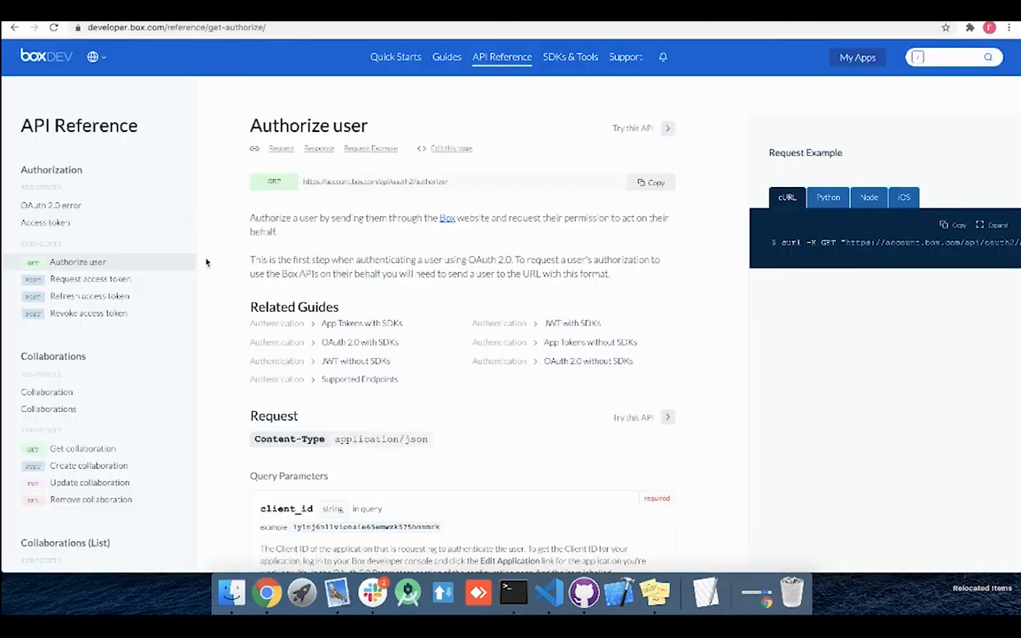
{"action": "left_click", "coordinate": [99, 280]}
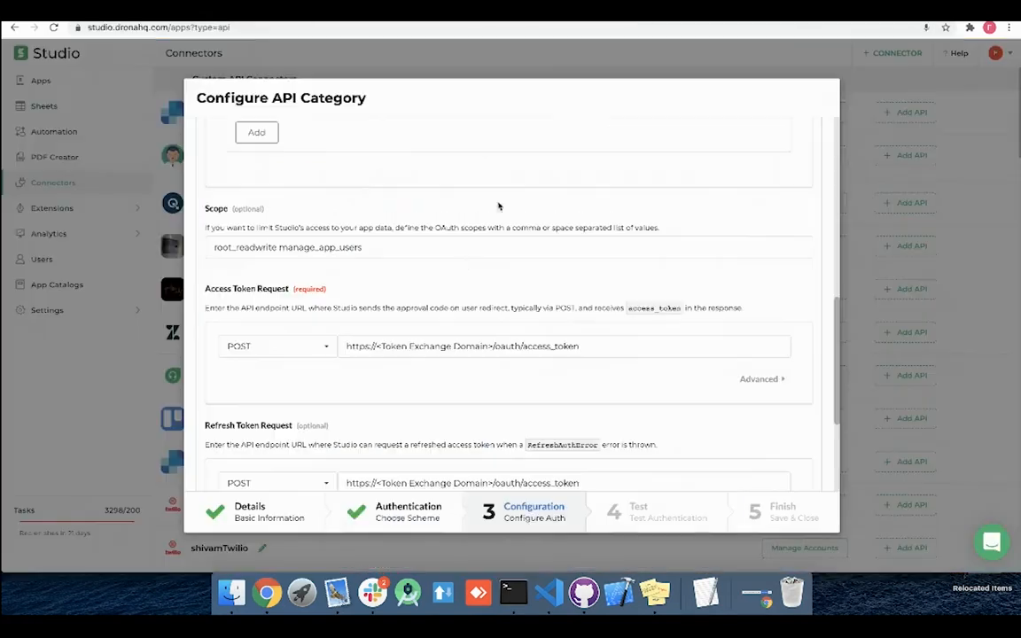
{"action": "left_click", "coordinate": [407, 339]}
{"action": "key", "text": "super+v"}
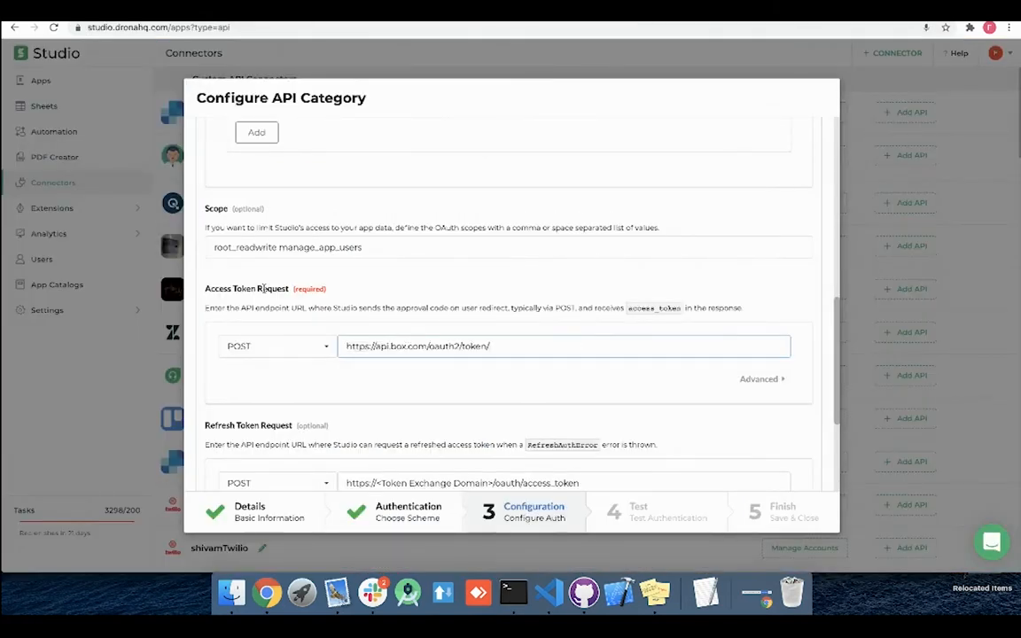
Step: Expand the access token request's advanced settings and review its body parameters, including client ID, grant type, code and redirect URI
{"action": "scroll", "coordinate": [392, 391], "scroll_direction": "down", "scroll_amount": 2}
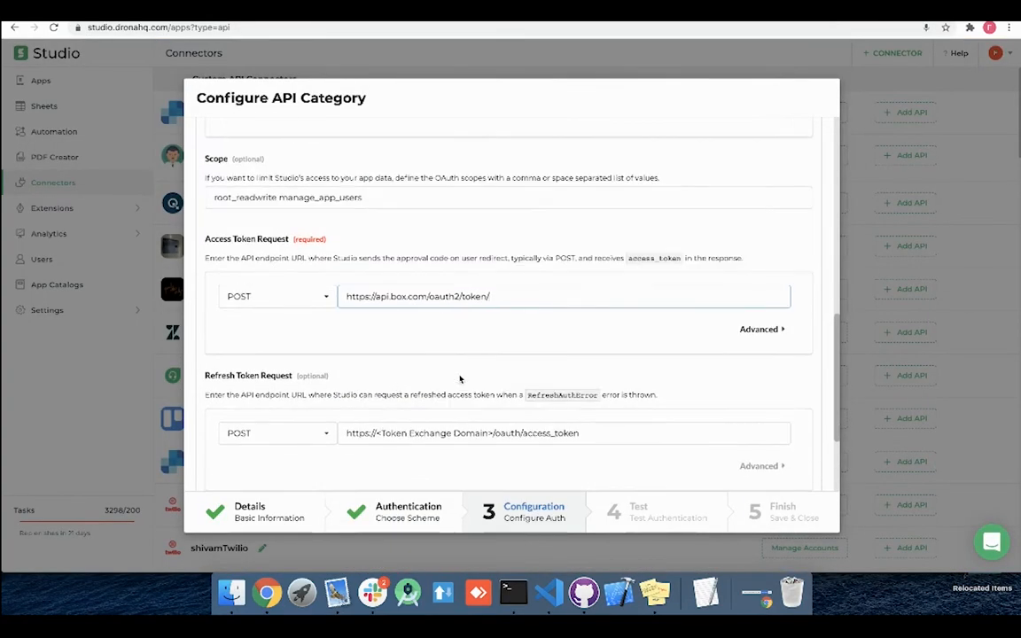
{"action": "left_click", "coordinate": [744, 330]}
{"action": "left_click", "coordinate": [387, 358]}
{"action": "scroll", "coordinate": [384, 358], "scroll_direction": "down", "scroll_amount": 5}
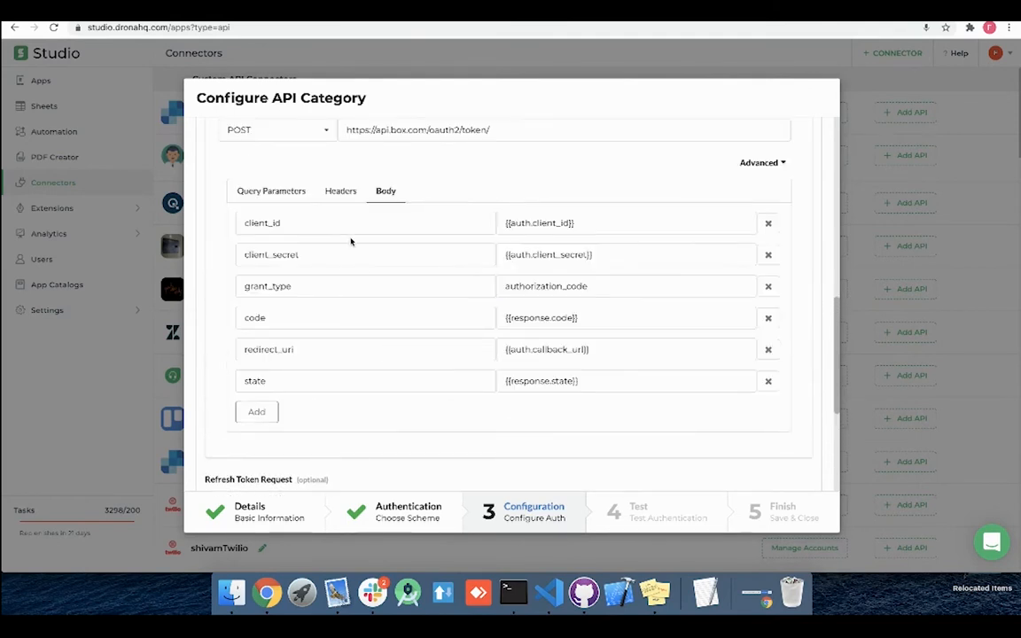
{"action": "left_click", "coordinate": [578, 224]}
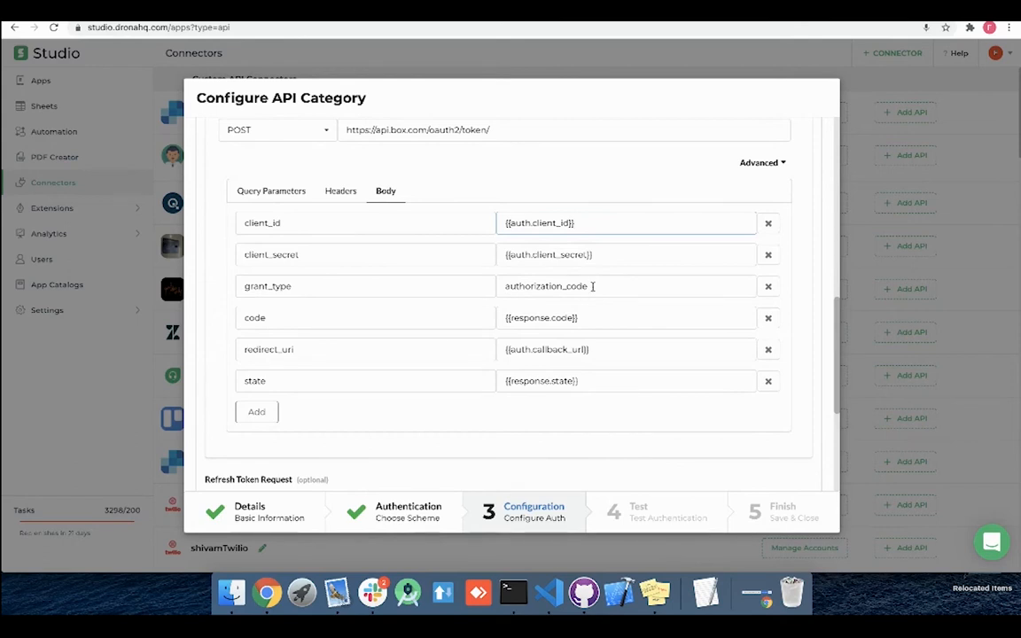
{"action": "left_click", "coordinate": [506, 288]}
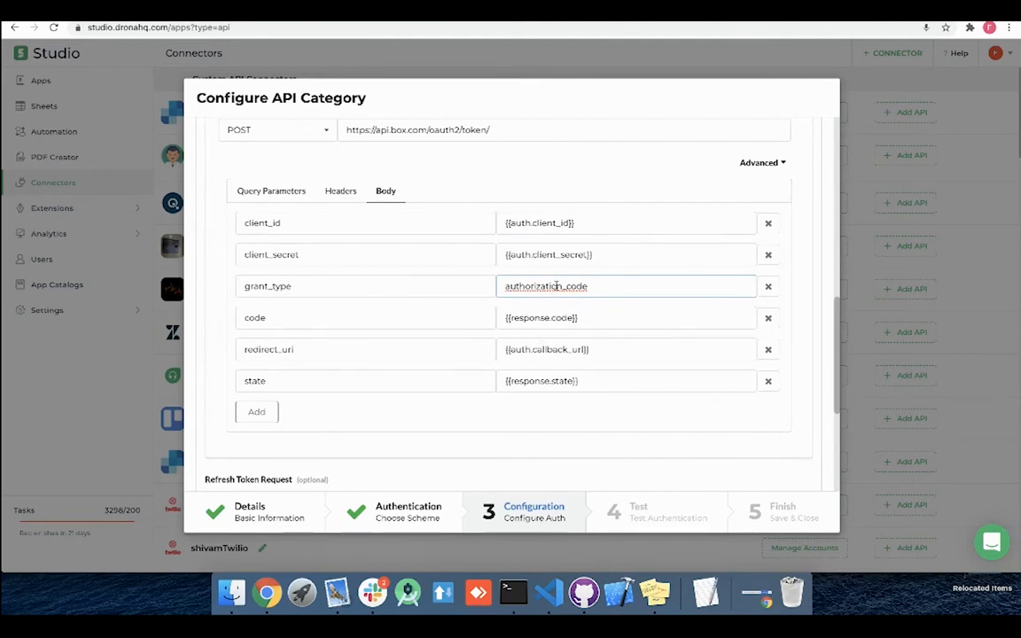
{"action": "left_click", "coordinate": [279, 312]}
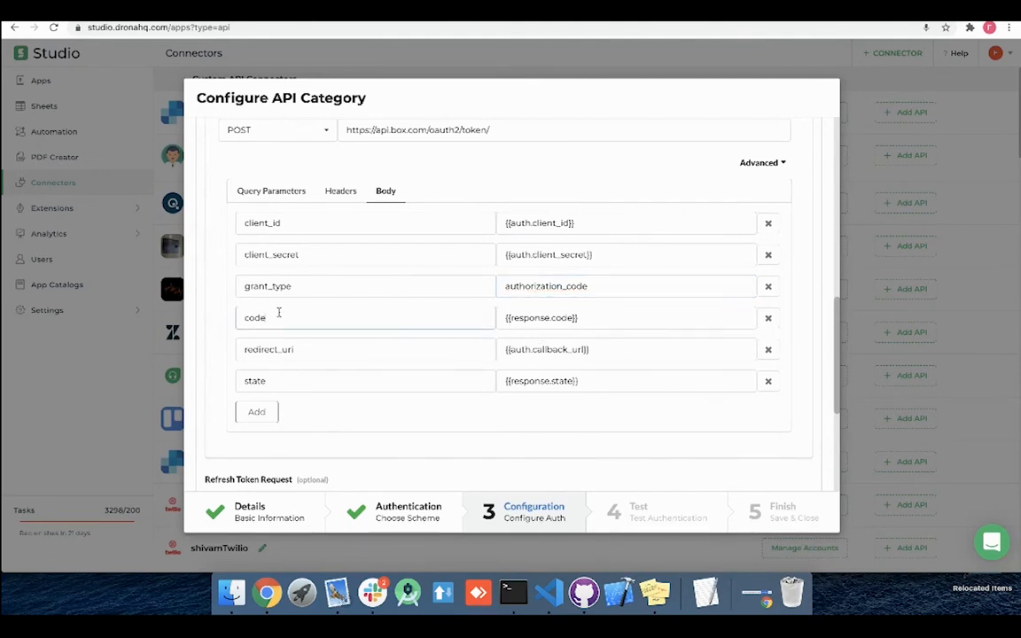
{"action": "left_click", "coordinate": [524, 318]}
{"action": "double_click", "coordinate": [525, 318]}
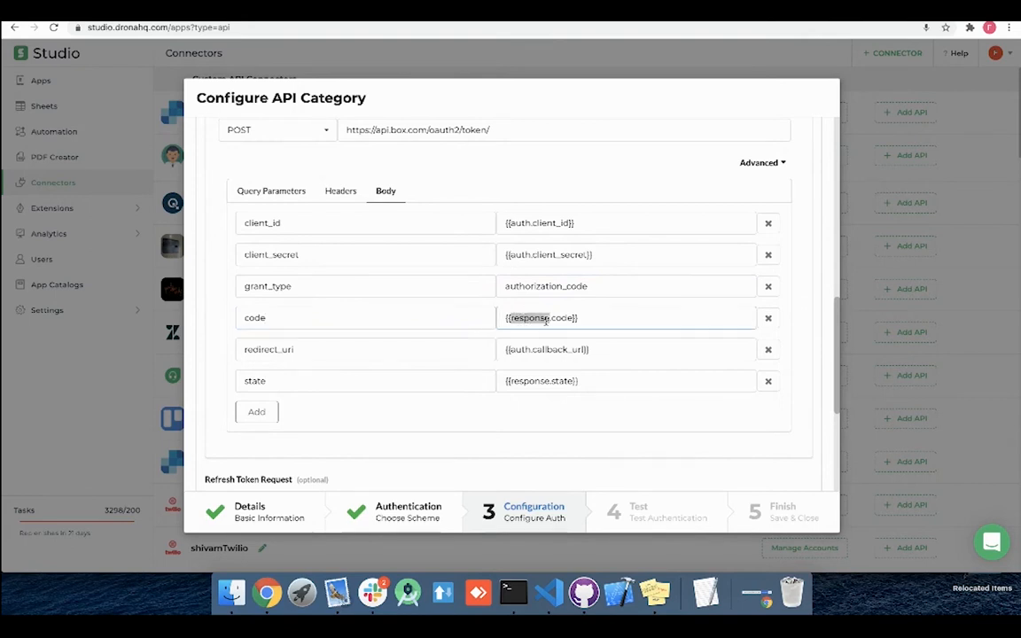
{"action": "left_click", "coordinate": [560, 320]}
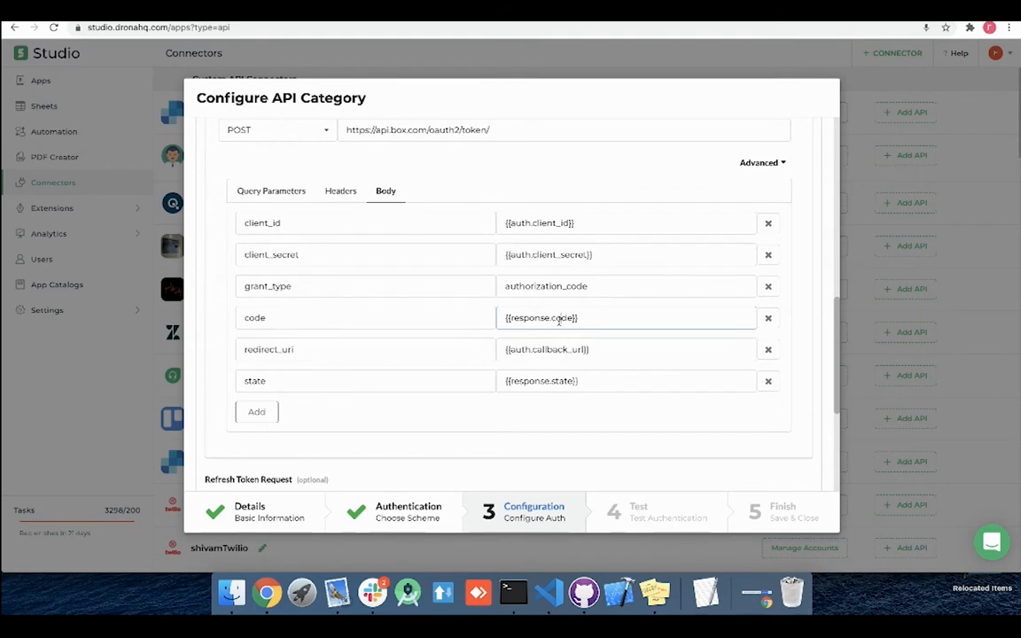
{"action": "left_click", "coordinate": [431, 348]}
{"action": "scroll", "coordinate": [513, 394], "scroll_direction": "down", "scroll_amount": 1}
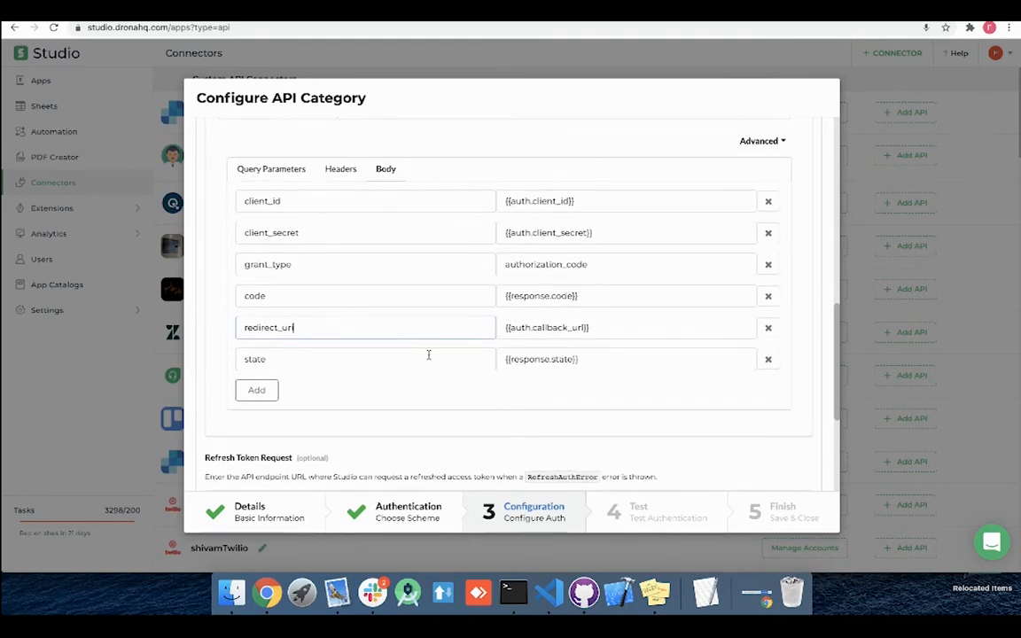
Step: Enable automatic token refresh on an unauthorized error
{"action": "scroll", "coordinate": [444, 358], "scroll_direction": "down", "scroll_amount": 3}
{"action": "scroll", "coordinate": [387, 392], "scroll_direction": "down", "scroll_amount": 3}
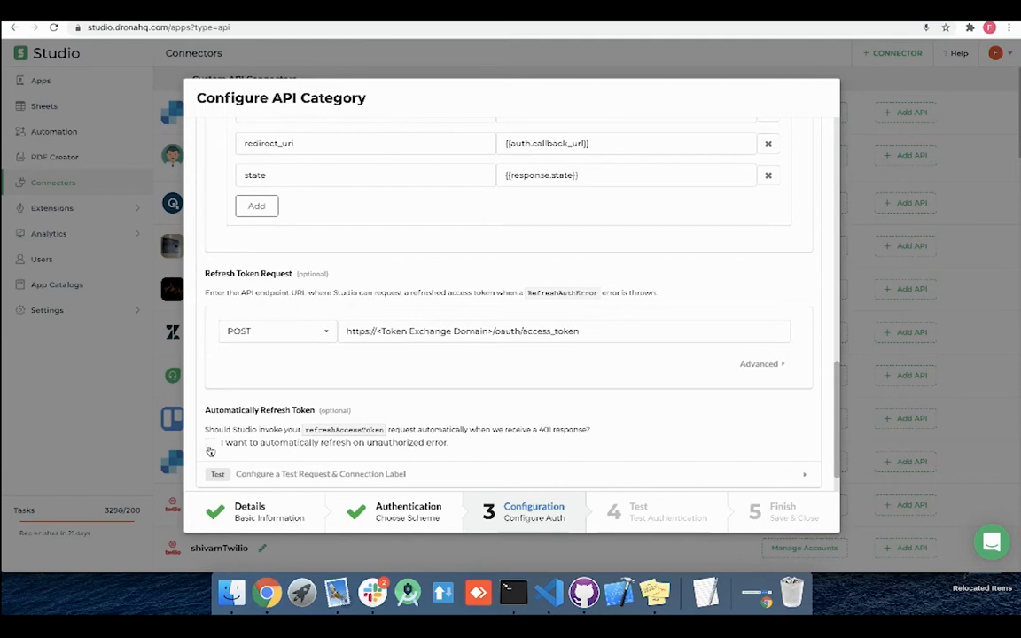
{"action": "left_click", "coordinate": [210, 449]}
{"action": "left_click", "coordinate": [466, 11]}
{"action": "left_click", "coordinate": [102, 297]}
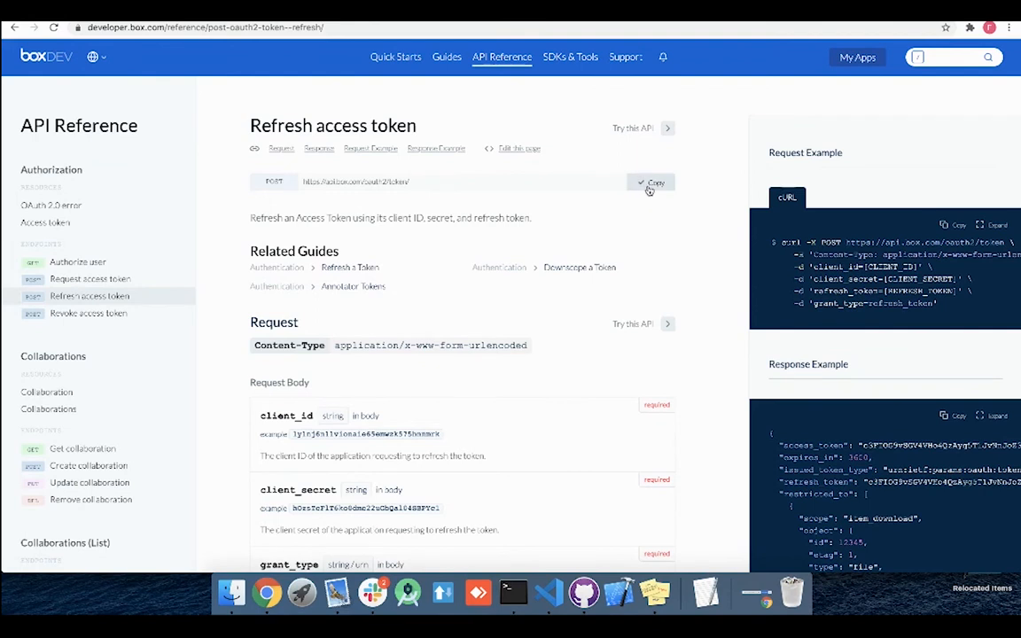
{"action": "scroll", "coordinate": [521, 299], "scroll_direction": "down", "scroll_amount": 3}
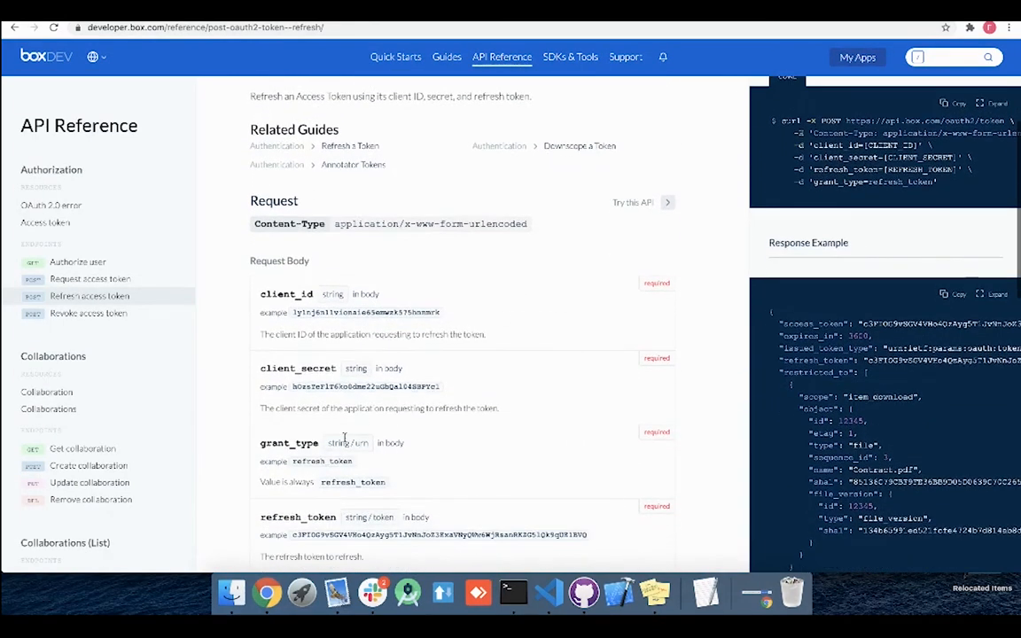
{"action": "scroll", "coordinate": [342, 435], "scroll_direction": "down", "scroll_amount": 1}
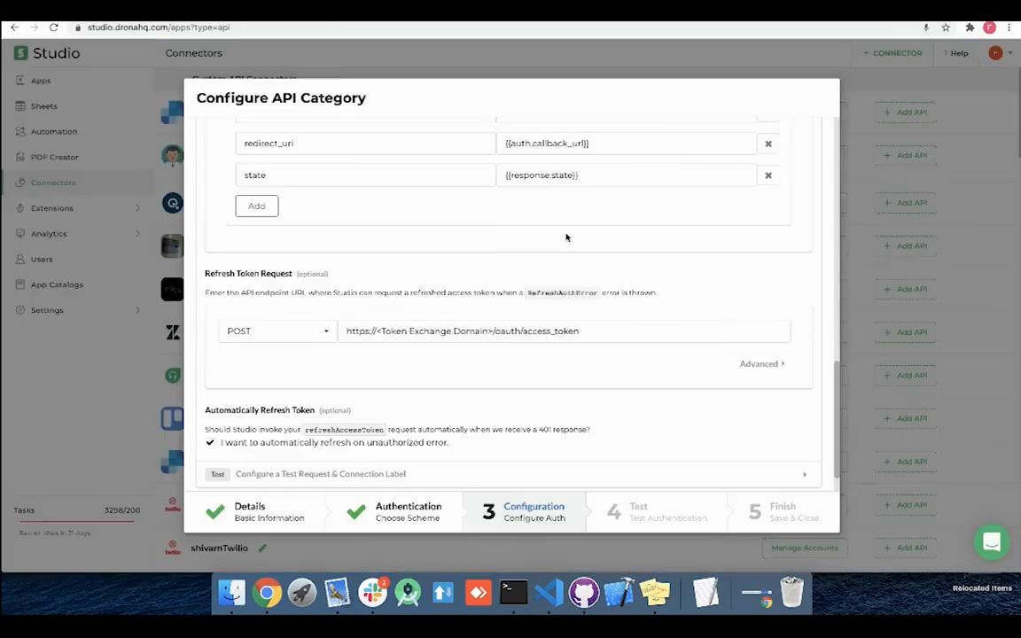
{"action": "left_click", "coordinate": [434, 331]}
{"action": "key", "text": "ctrl+a"}
{"action": "key", "text": "ctrl+v"}
{"action": "left_click", "coordinate": [749, 364]}
{"action": "scroll", "coordinate": [465, 387], "scroll_direction": "down", "scroll_amount": 3}
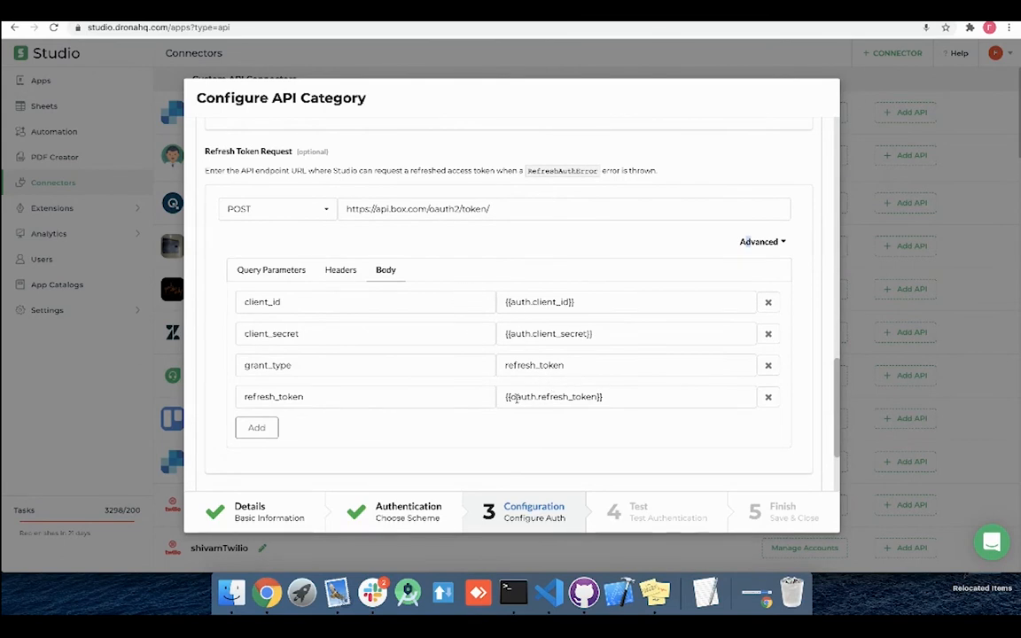
{"action": "scroll", "coordinate": [515, 398], "scroll_direction": "up", "scroll_amount": 5}
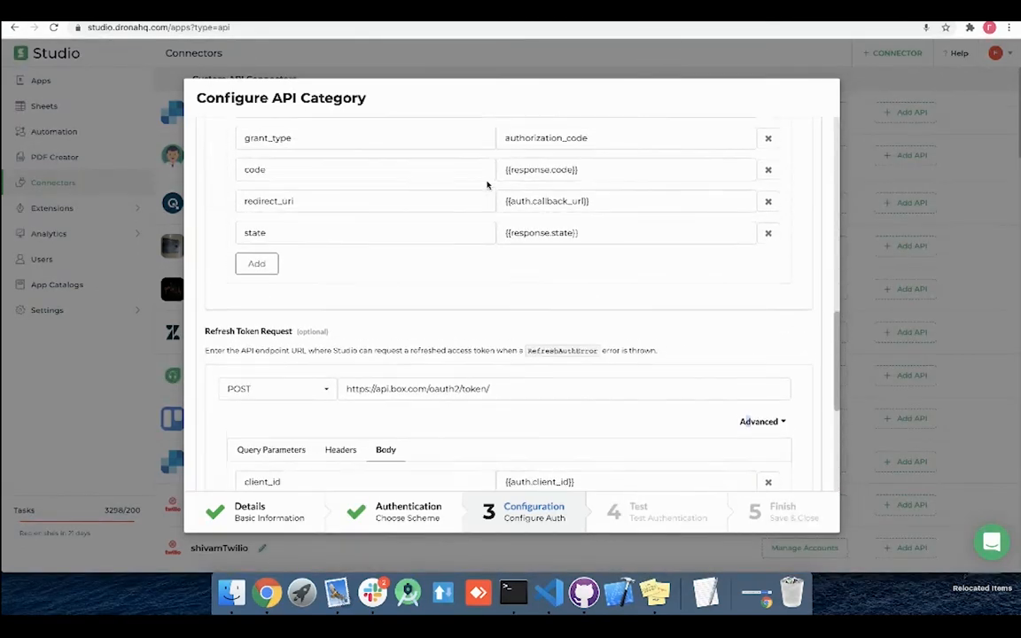
{"action": "scroll", "coordinate": [487, 184], "scroll_direction": "up", "scroll_amount": 4}
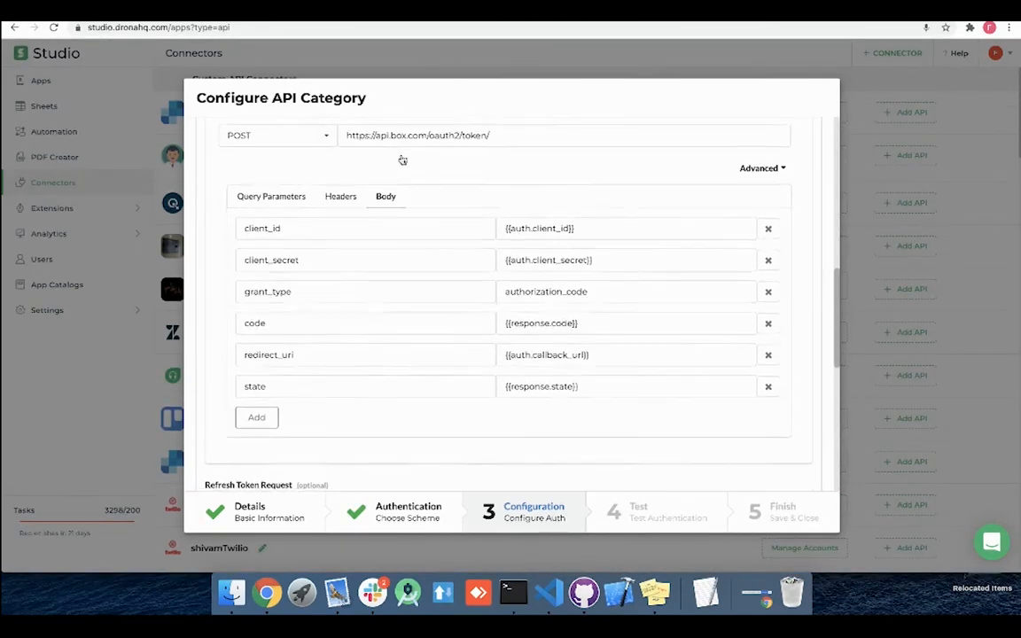
{"action": "scroll", "coordinate": [454, 435], "scroll_direction": "down", "scroll_amount": 9}
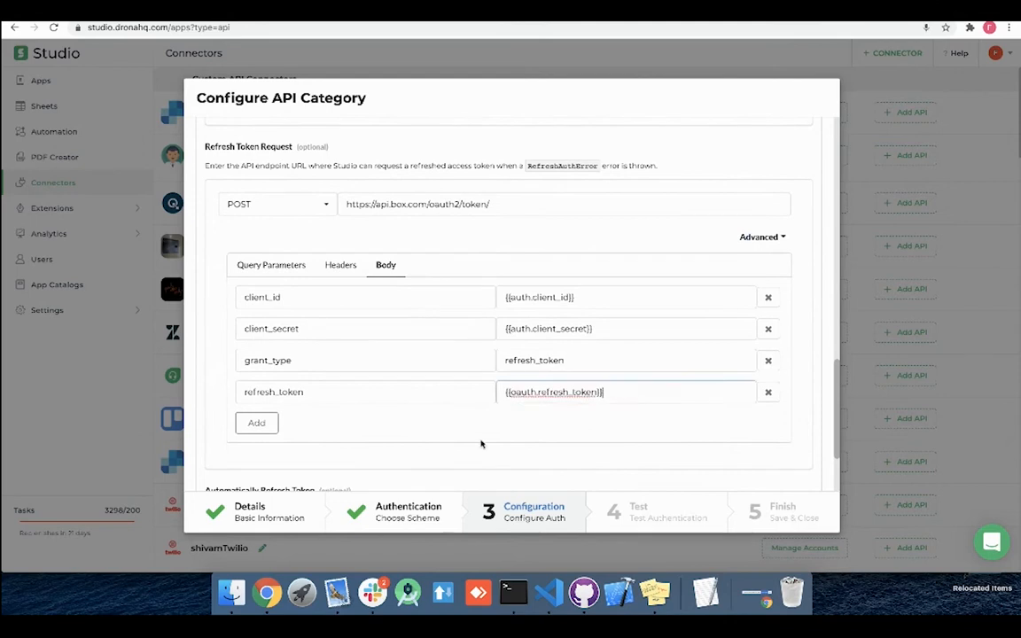
{"action": "scroll", "coordinate": [481, 443], "scroll_direction": "down", "scroll_amount": 3}
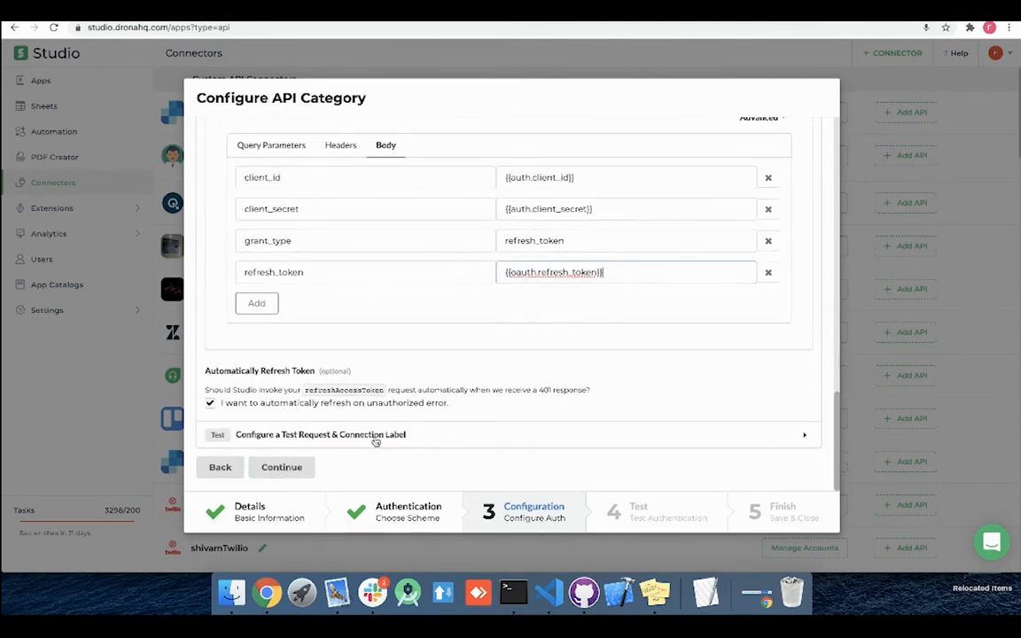
{"action": "left_click", "coordinate": [375, 435]}
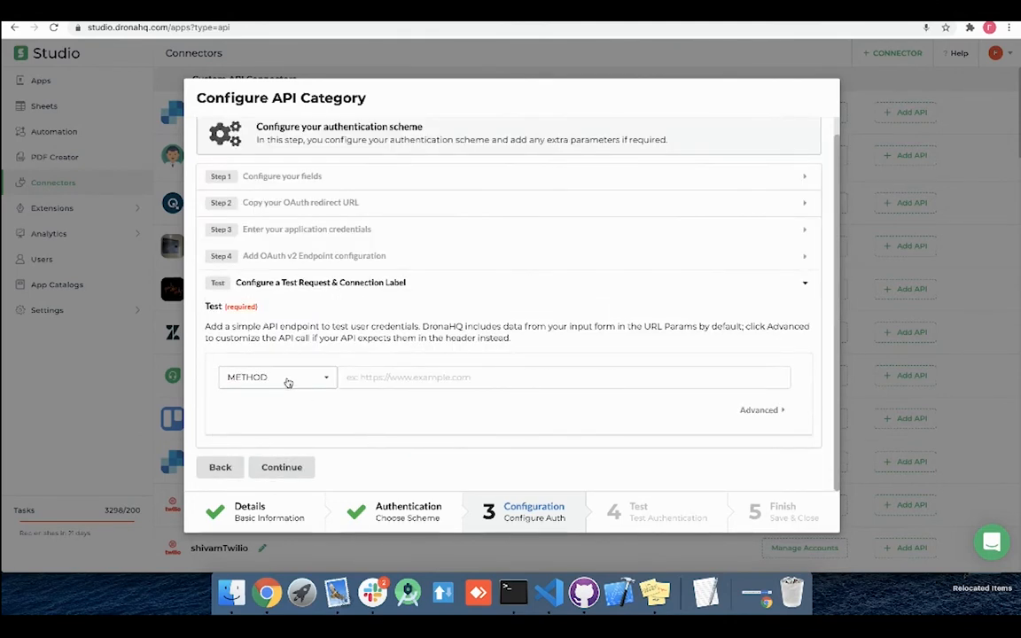
{"action": "left_click", "coordinate": [288, 382]}
{"action": "left_click", "coordinate": [262, 404]}
{"action": "left_click", "coordinate": [384, 373]}
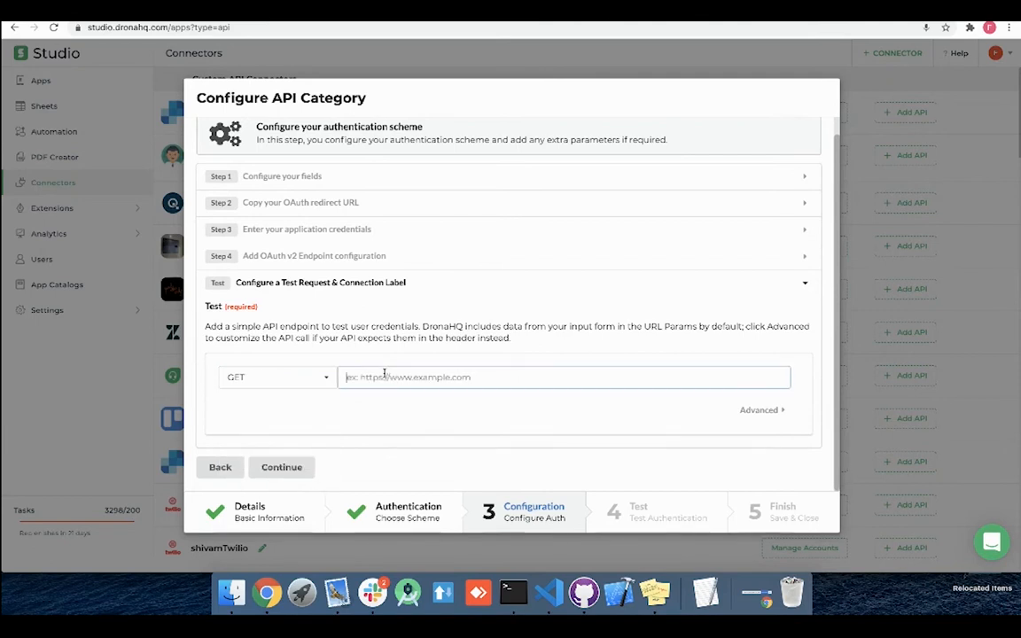
{"action": "type", "text": "https://api.bo"}
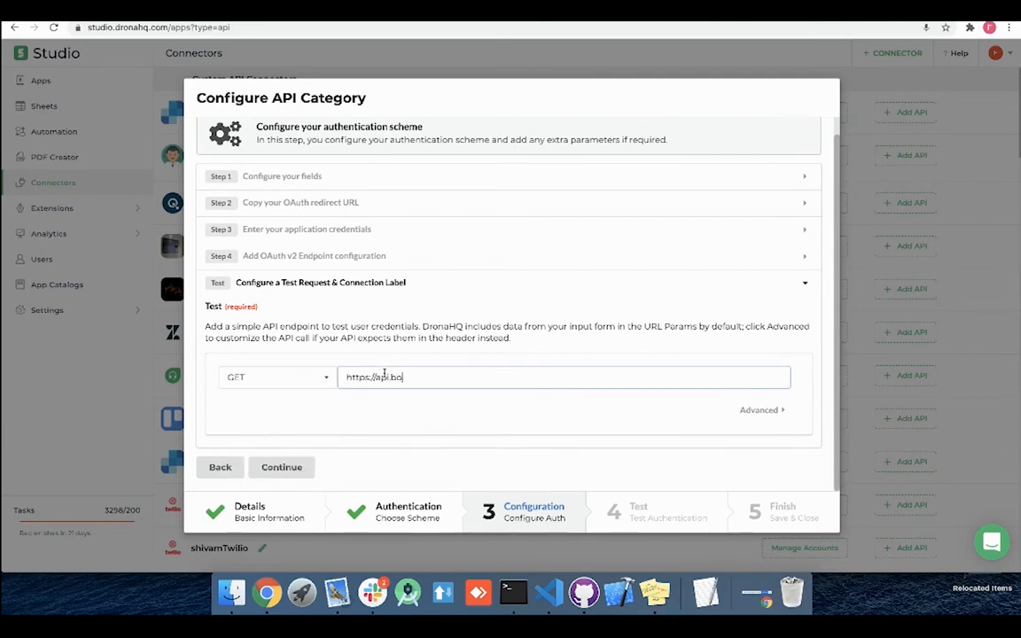
{"action": "type", "text": "x.com/2.0/users/me"}
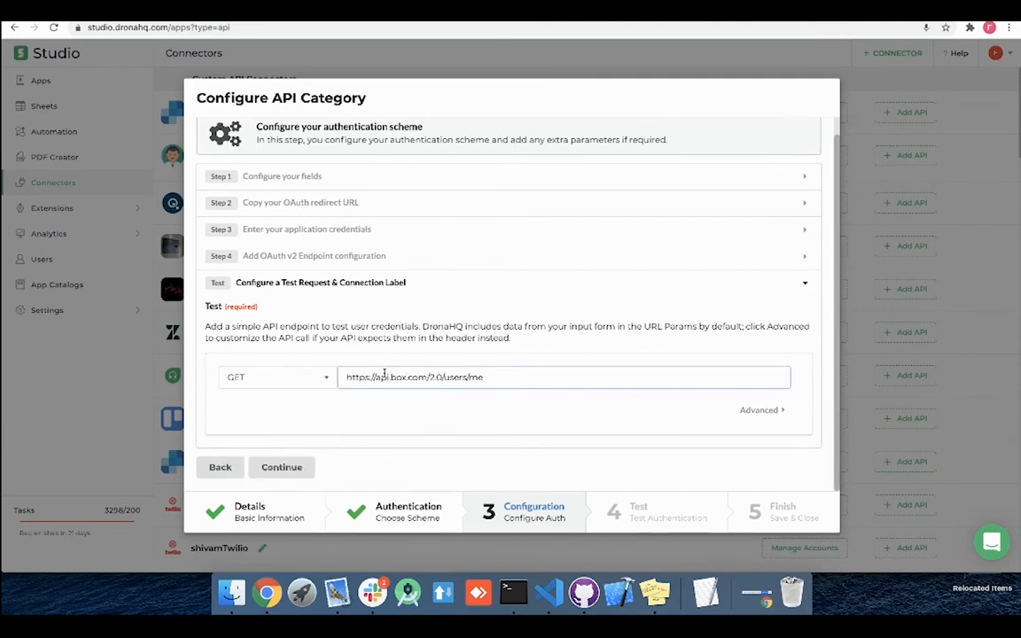
{"action": "left_click", "coordinate": [283, 467]}
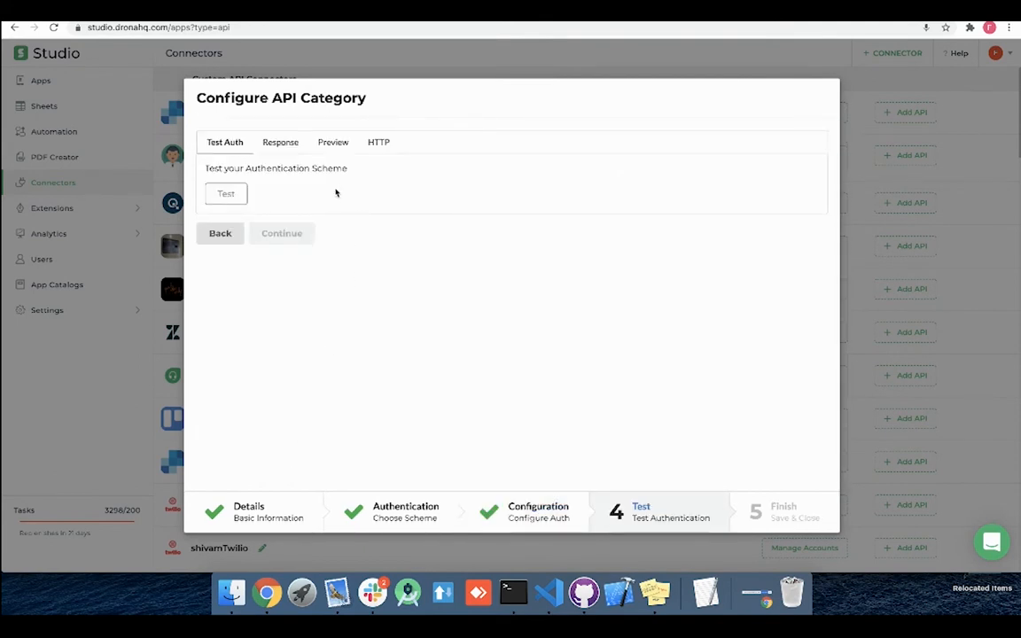
Step: Test the authentication scheme and grant the Studio Integration app access to Box
{"action": "left_click", "coordinate": [227, 196]}
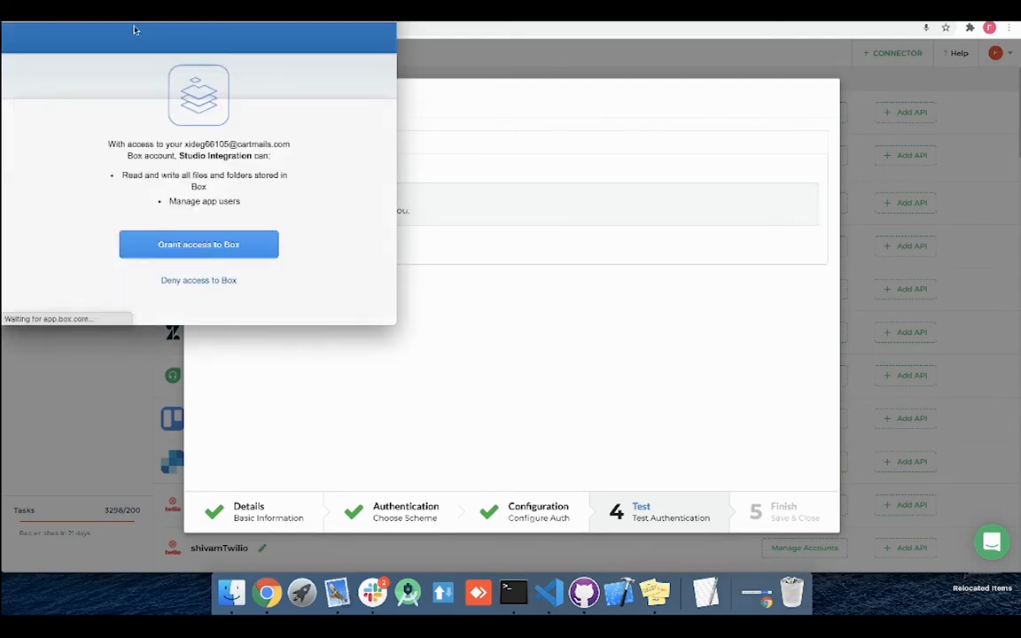
{"action": "scroll", "coordinate": [150, 160], "scroll_direction": "down", "scroll_amount": 2}
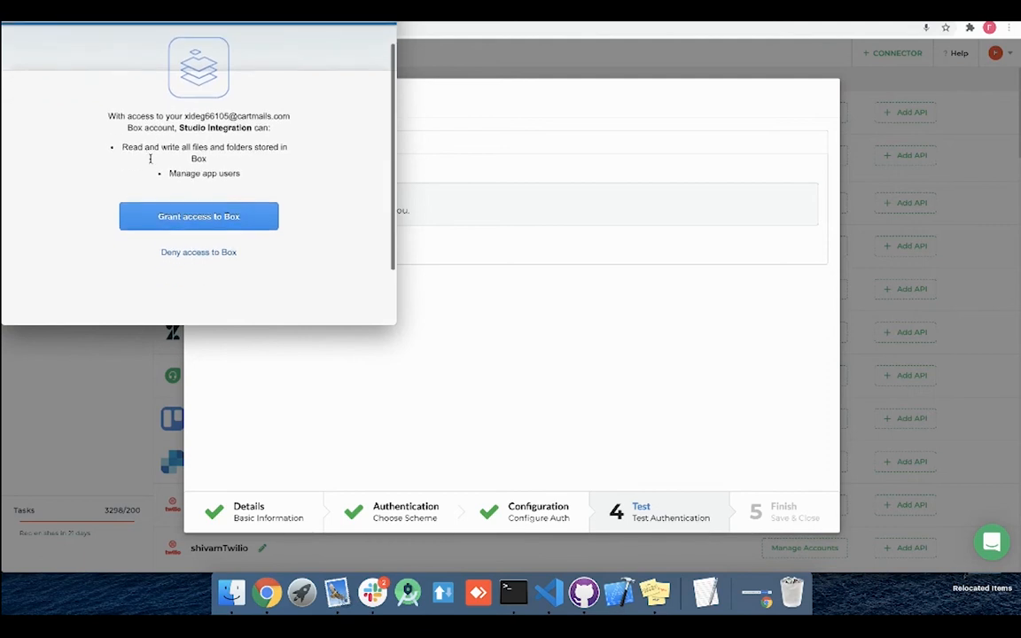
{"action": "scroll", "coordinate": [174, 130], "scroll_direction": "up", "scroll_amount": 2}
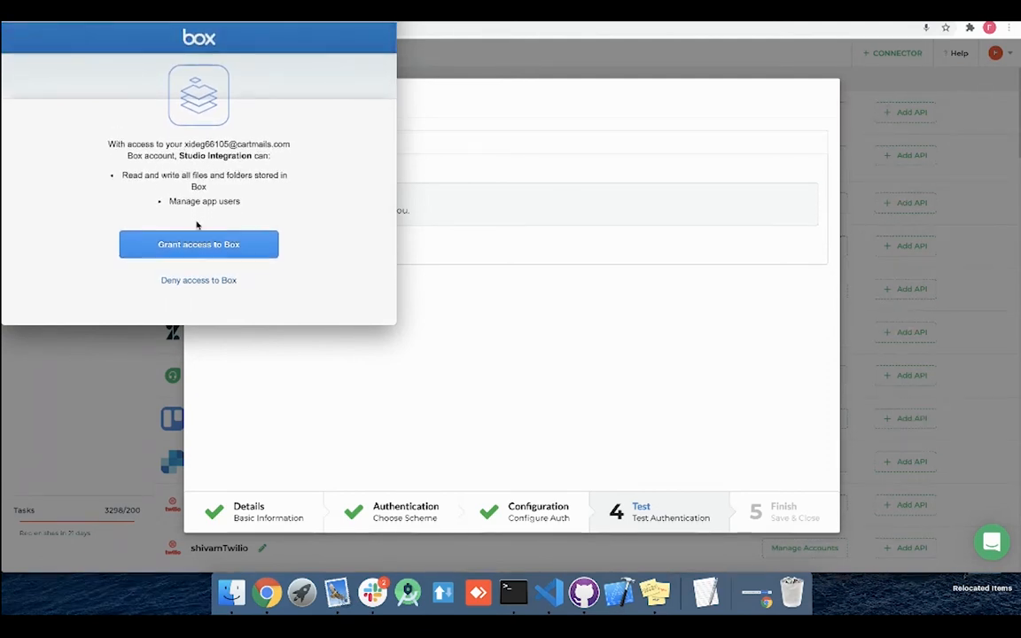
{"action": "left_click", "coordinate": [228, 244]}
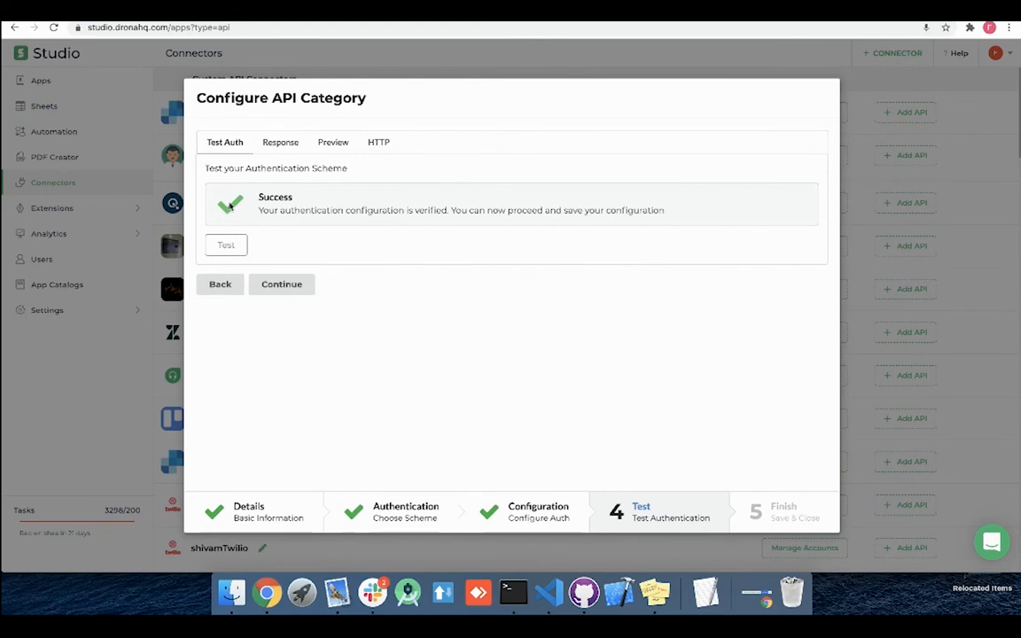
Step: Review the authentication test's response and save the connector configuration
{"action": "left_click", "coordinate": [280, 151]}
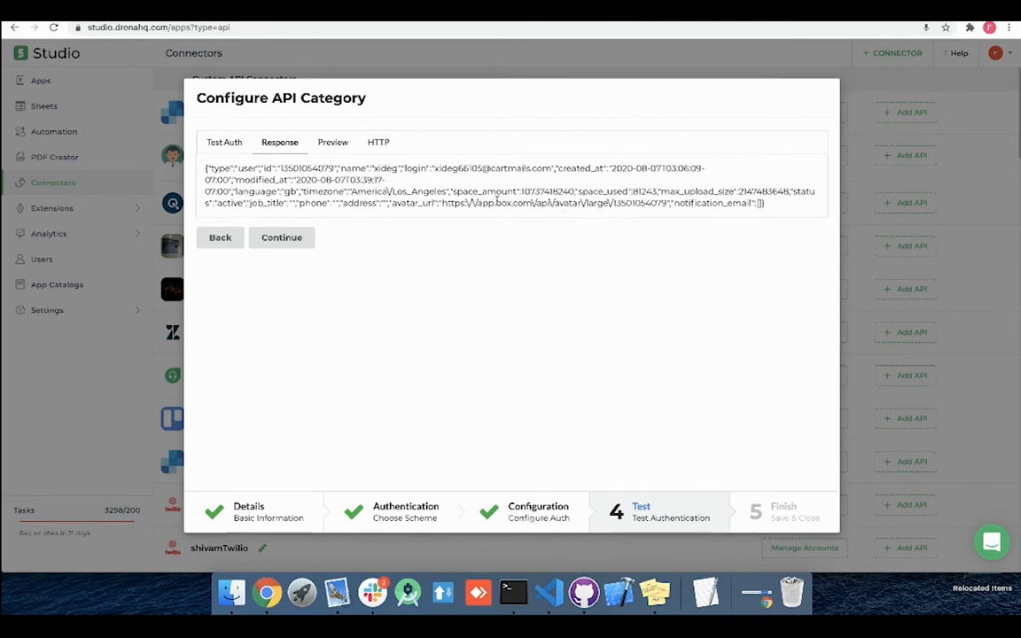
{"action": "left_click", "coordinate": [283, 242]}
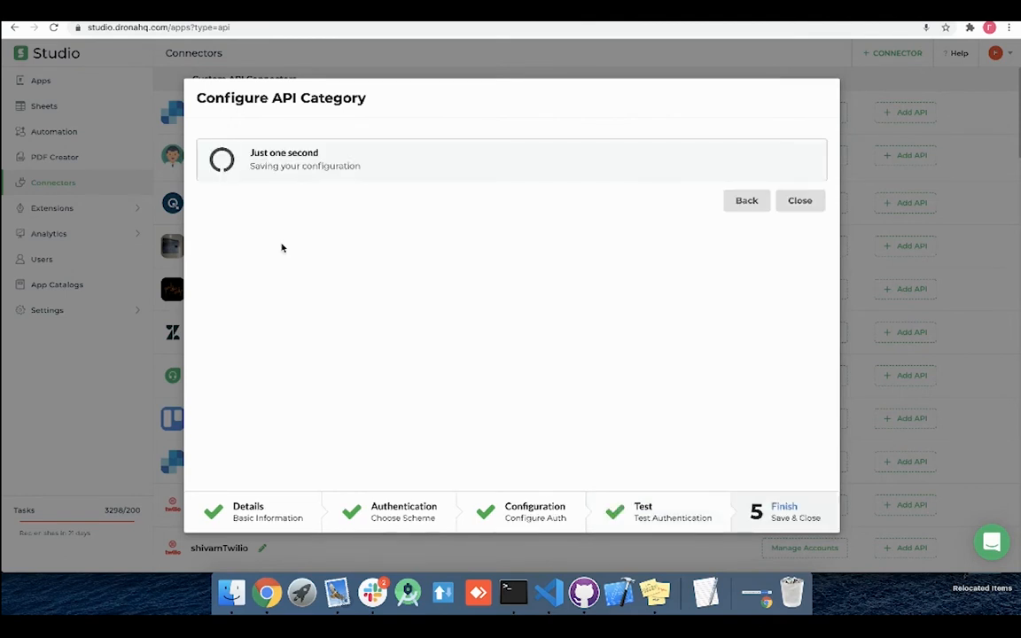
{"action": "left_click", "coordinate": [795, 204]}
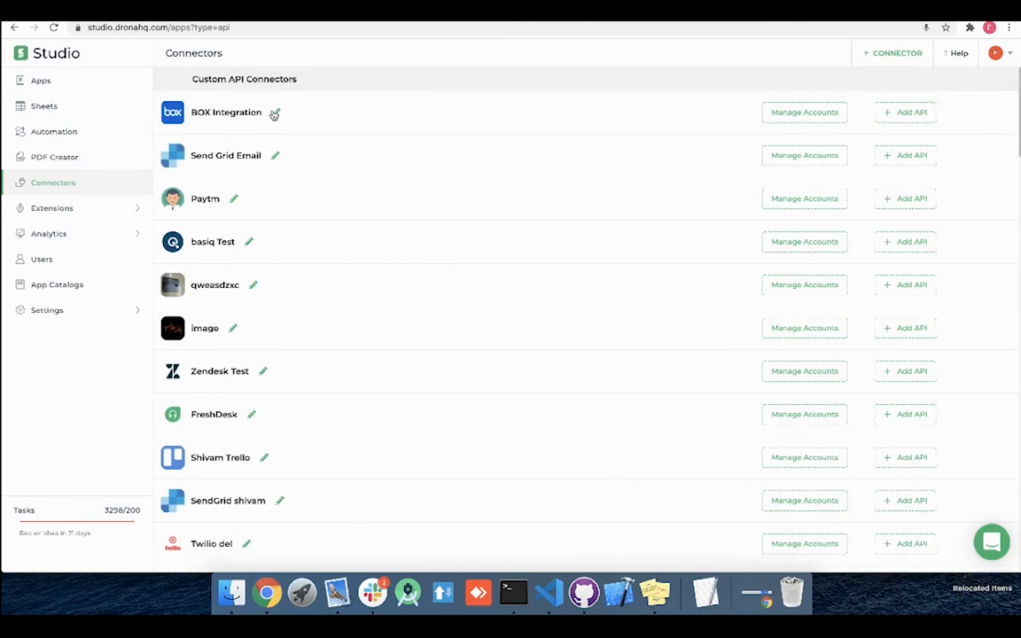
Step: Add an account tagged TestAccount to the BOX Integration connector and grant it access to Box
{"action": "left_click", "coordinate": [797, 120]}
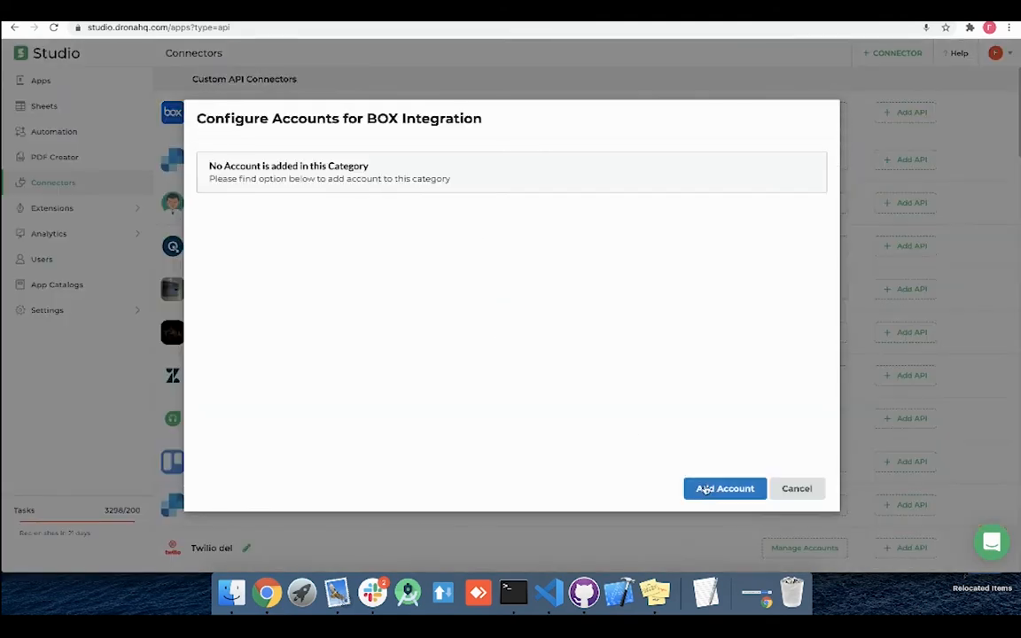
{"action": "left_click", "coordinate": [722, 488]}
{"action": "left_click", "coordinate": [417, 194]}
{"action": "type", "text": "TestAccount"}
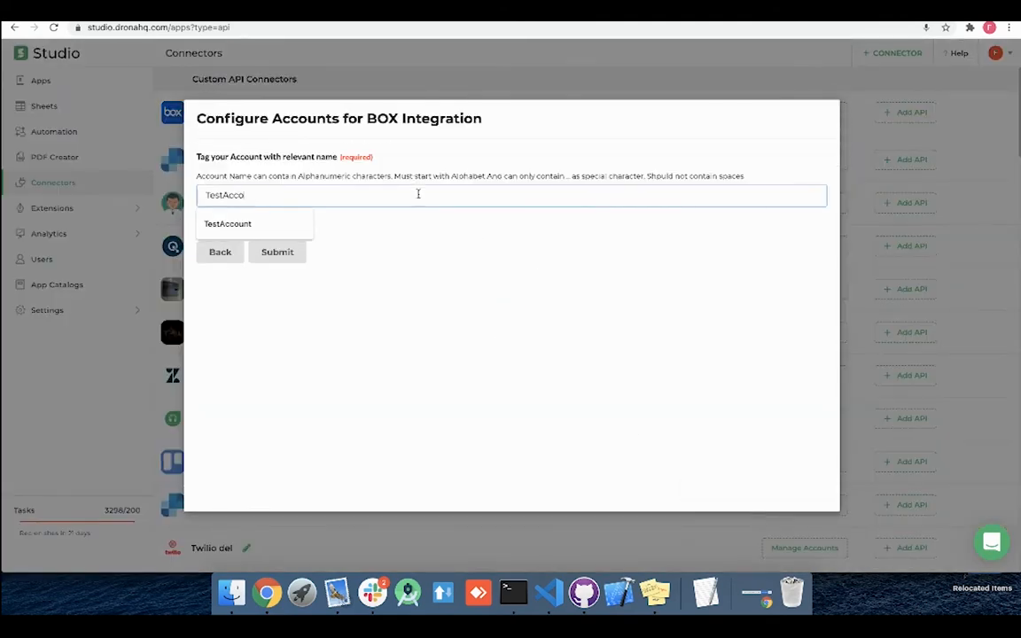
{"action": "left_click", "coordinate": [279, 257]}
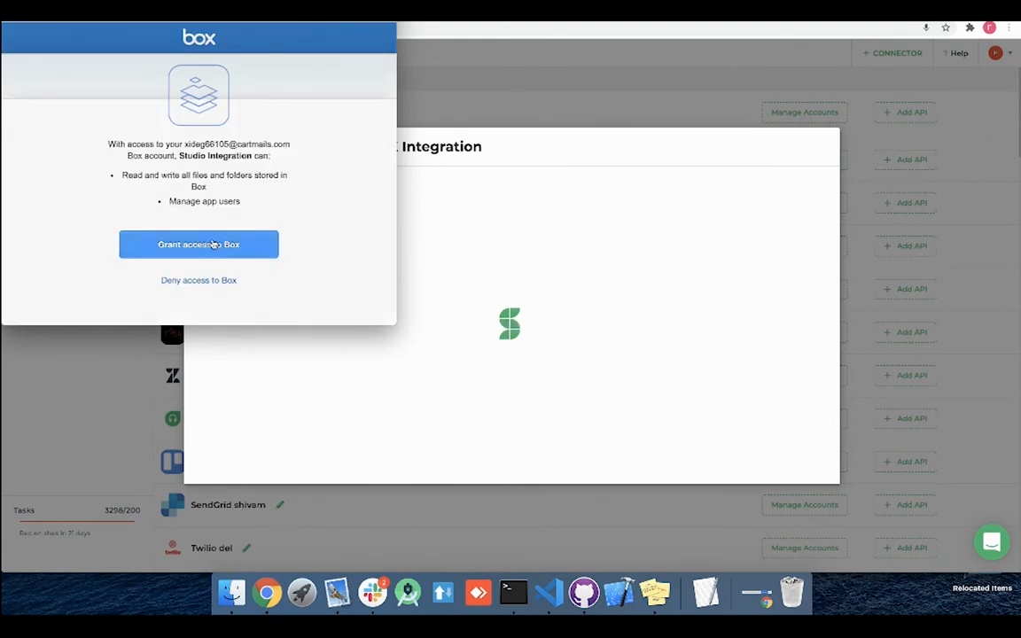
{"action": "left_click", "coordinate": [213, 248]}
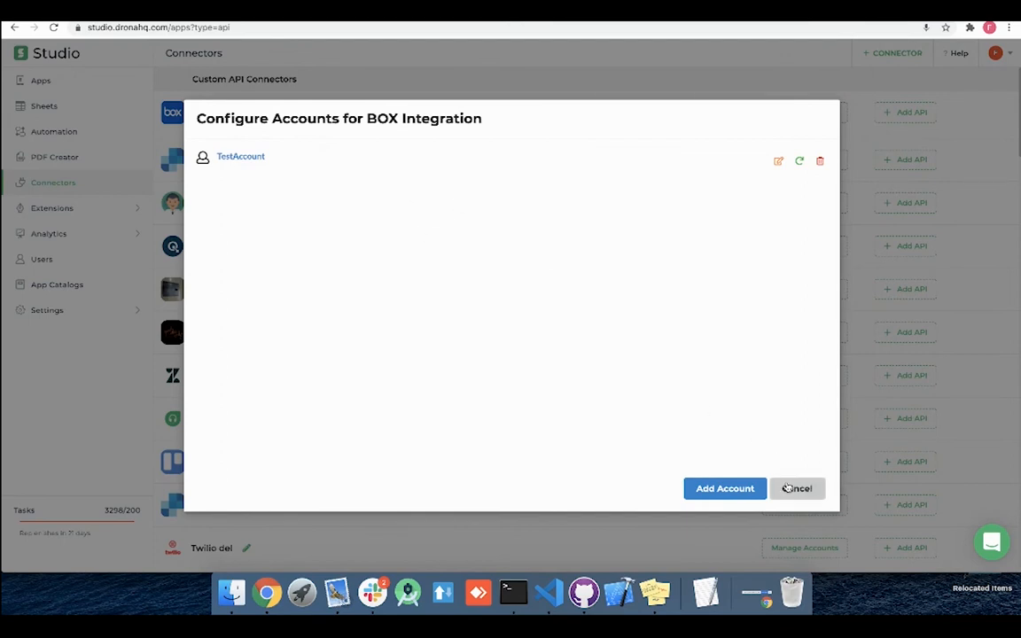
{"action": "left_click", "coordinate": [793, 488]}
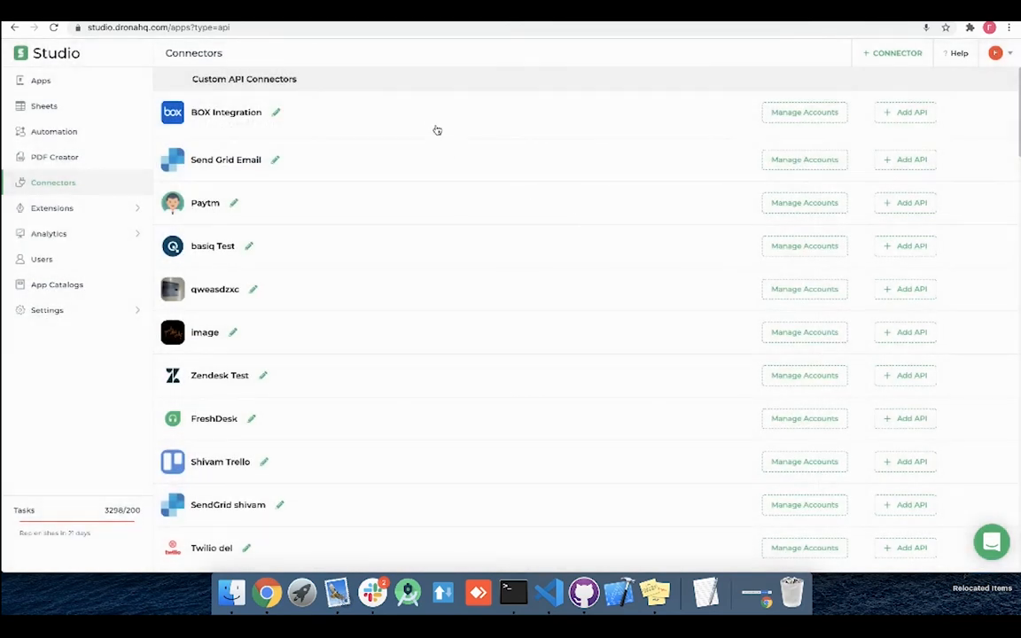
{"action": "left_click", "coordinate": [888, 116]}
{"action": "left_click", "coordinate": [76, 153]}
{"action": "type", "text": "Ge"}
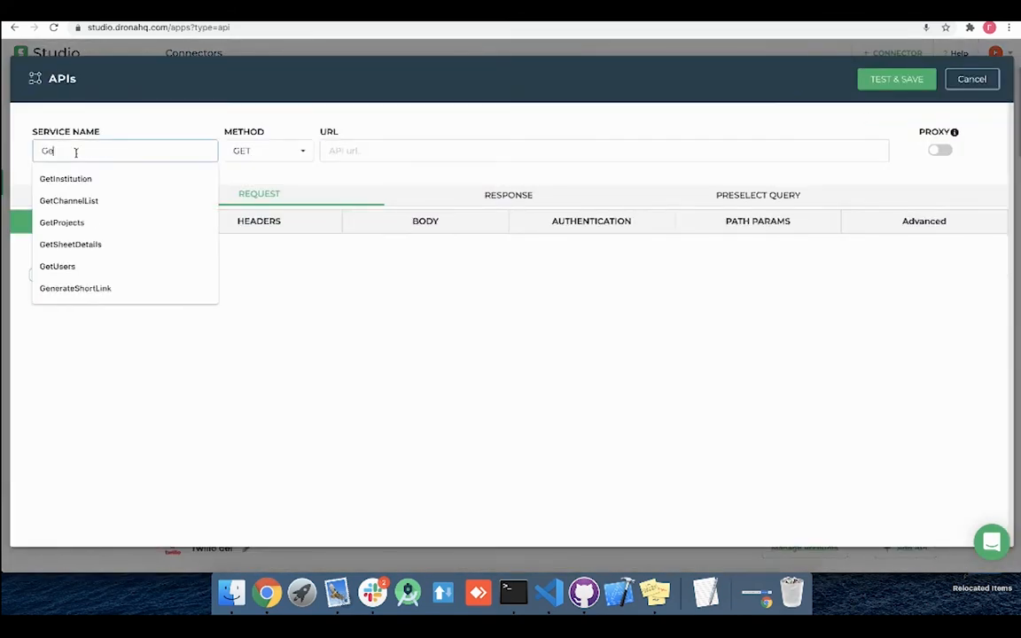
{"action": "type", "text": "tHolderItems"}
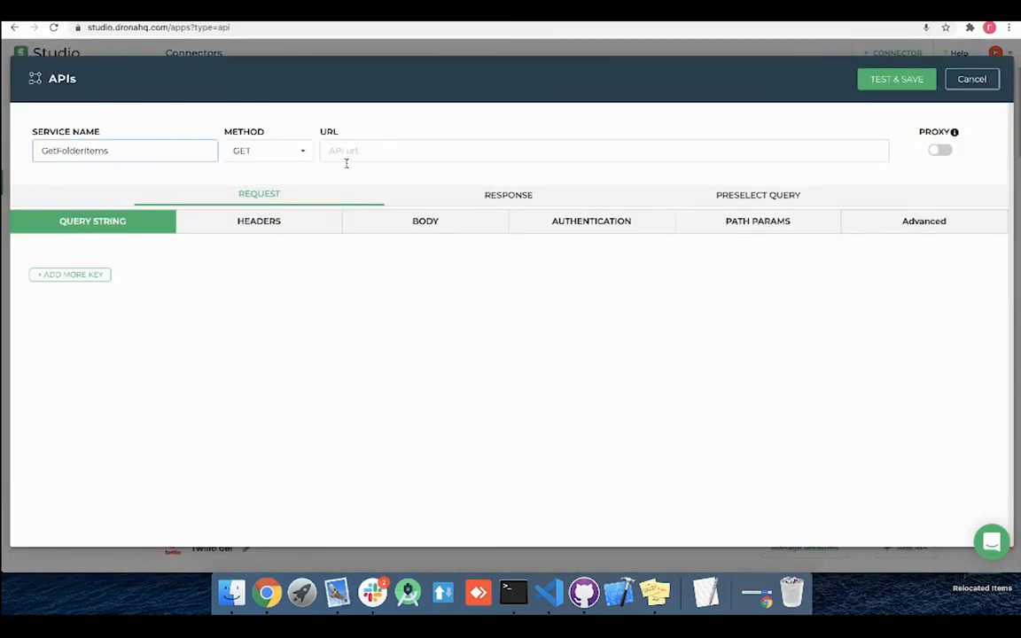
{"action": "left_click", "coordinate": [348, 156]}
{"action": "type", "text": "https://"}
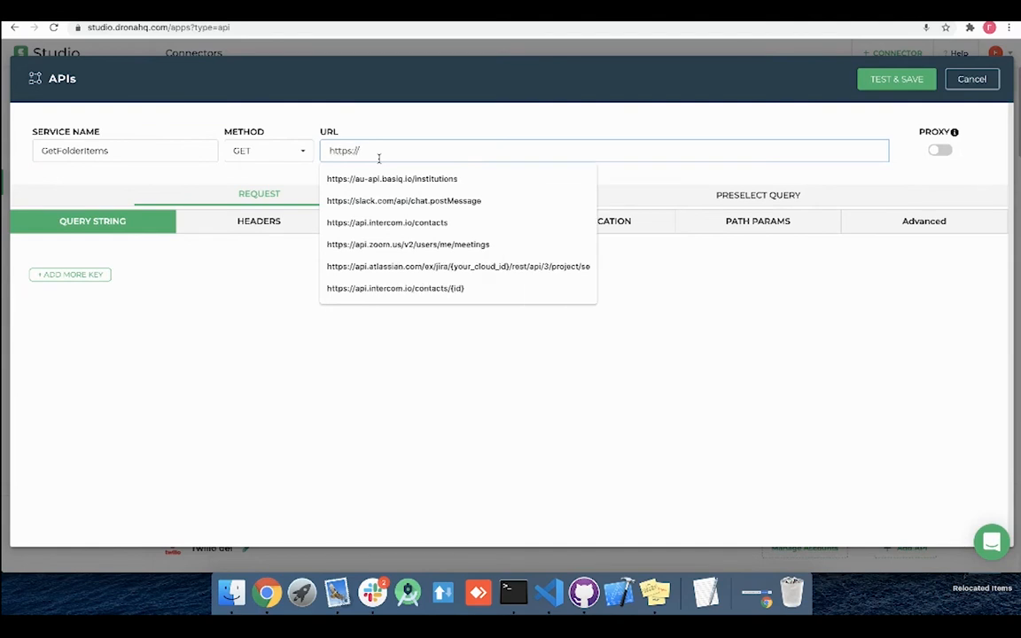
{"action": "type", "text": "api.box.com/2.0/folders/"}
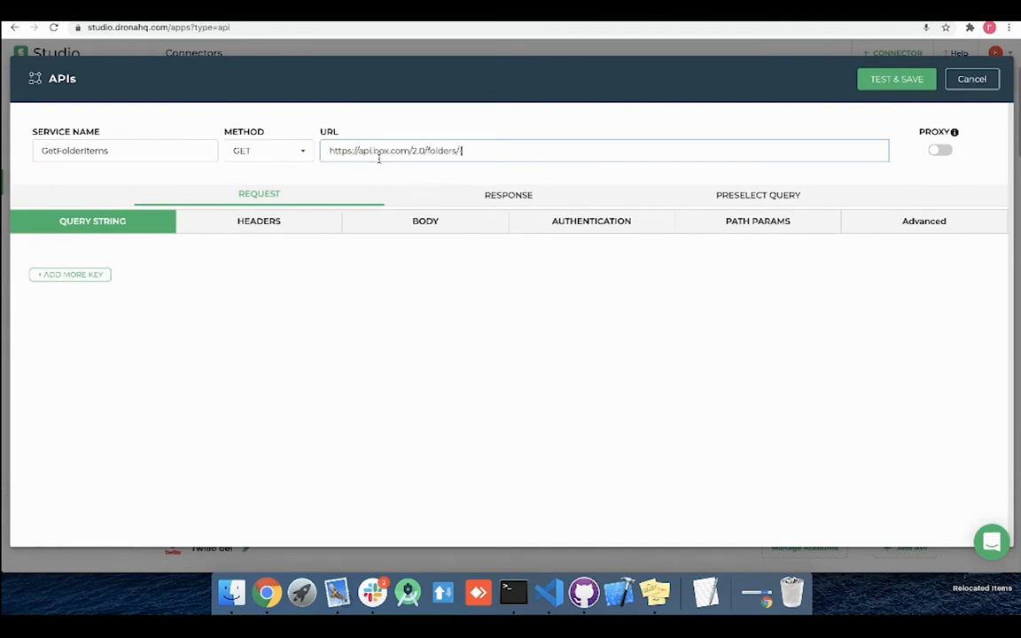
{"action": "type", "text": "{folder_id"}
{"action": "left_click", "coordinate": [484, 182]}
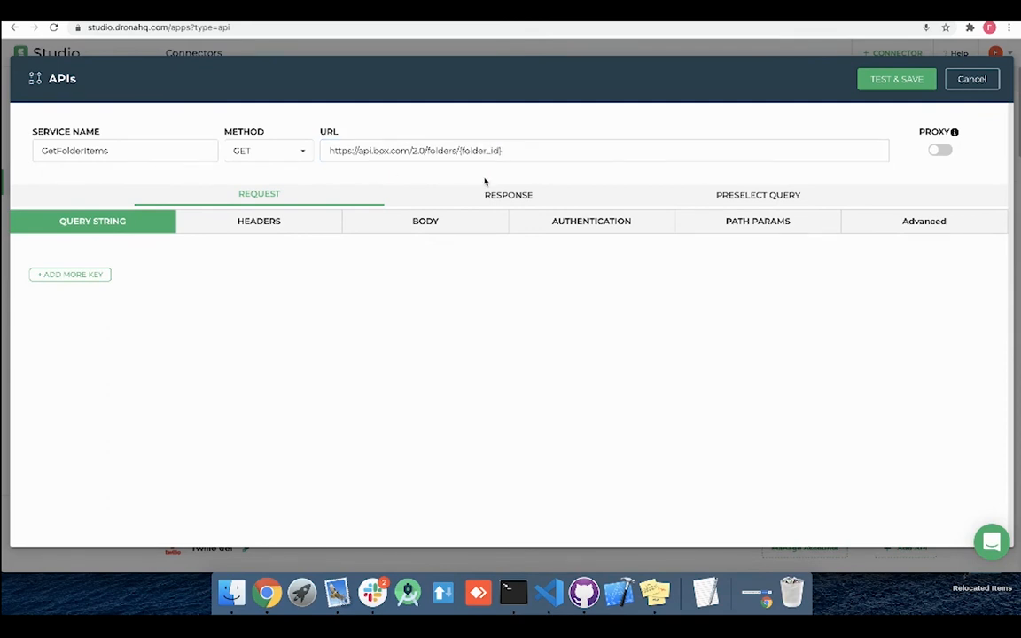
Step: Set the test value of the folder_id path parameter to 0
{"action": "left_click", "coordinate": [716, 223]}
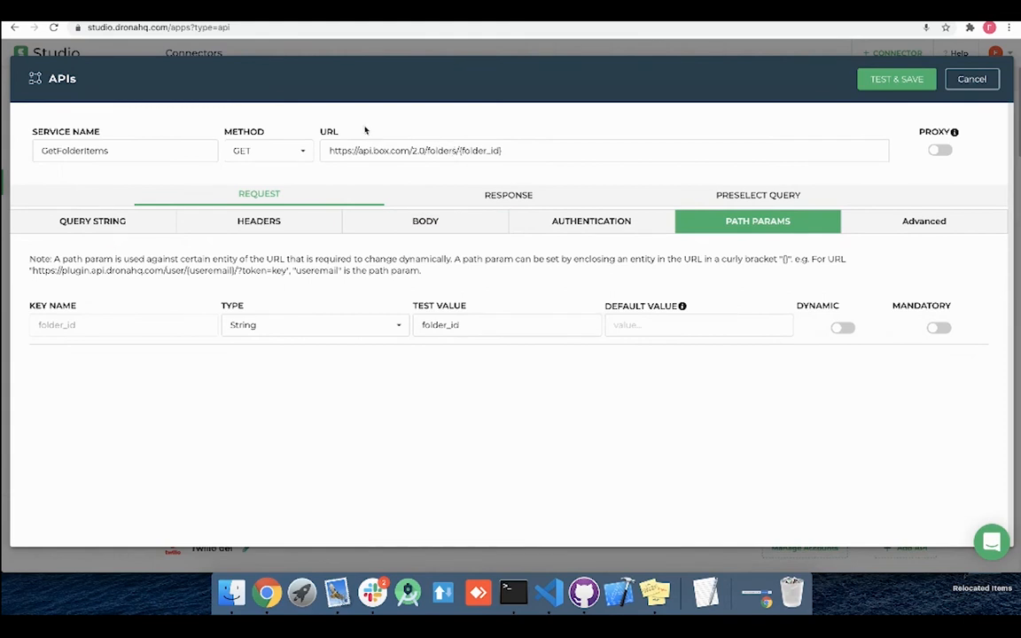
{"action": "double_click", "coordinate": [448, 325]}
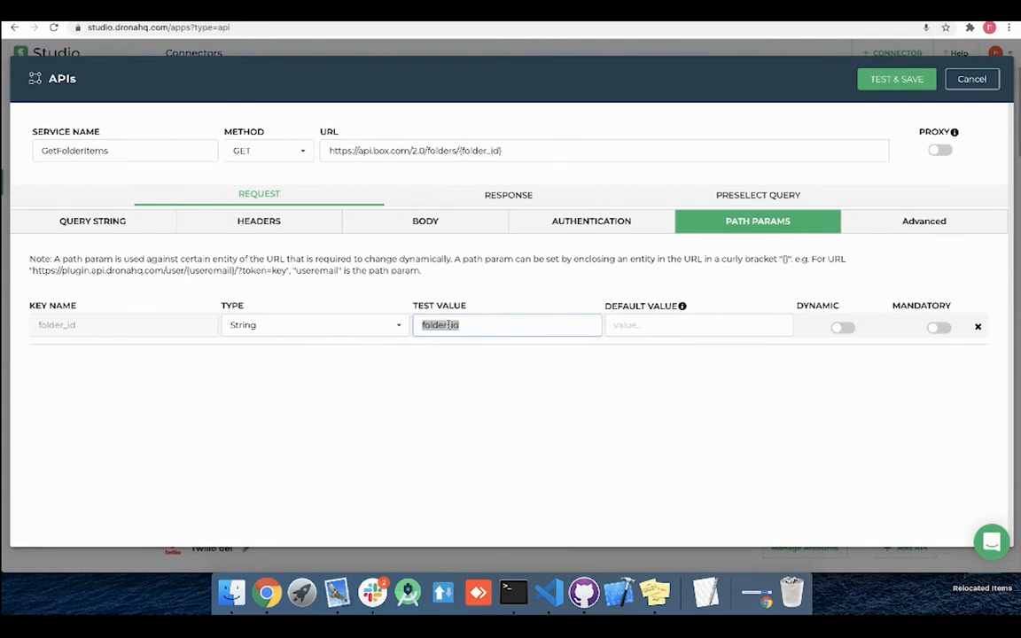
{"action": "type", "text": "0"}
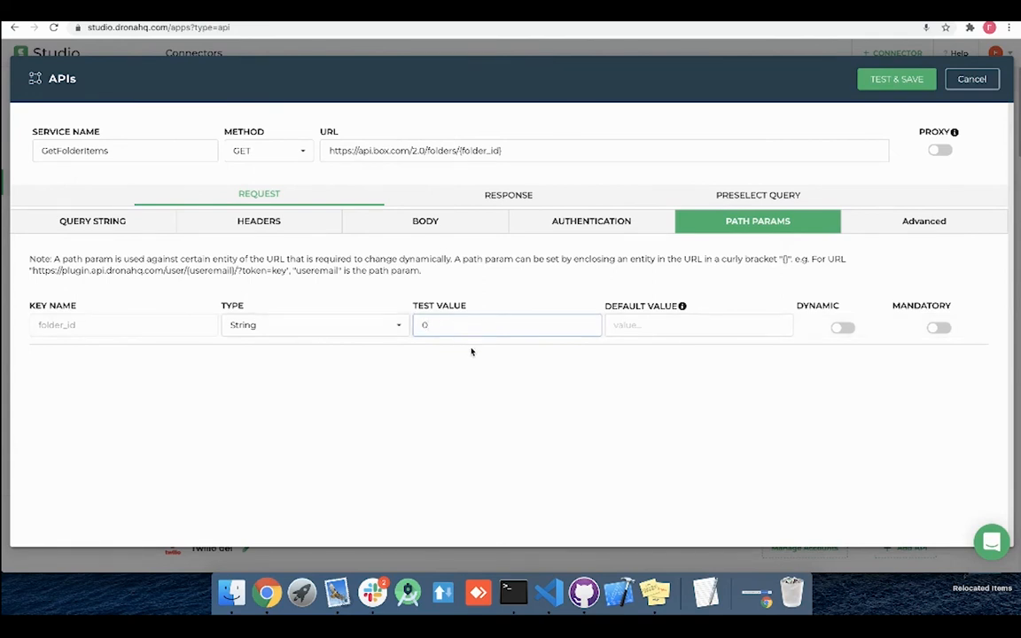
{"action": "left_click", "coordinate": [475, 353]}
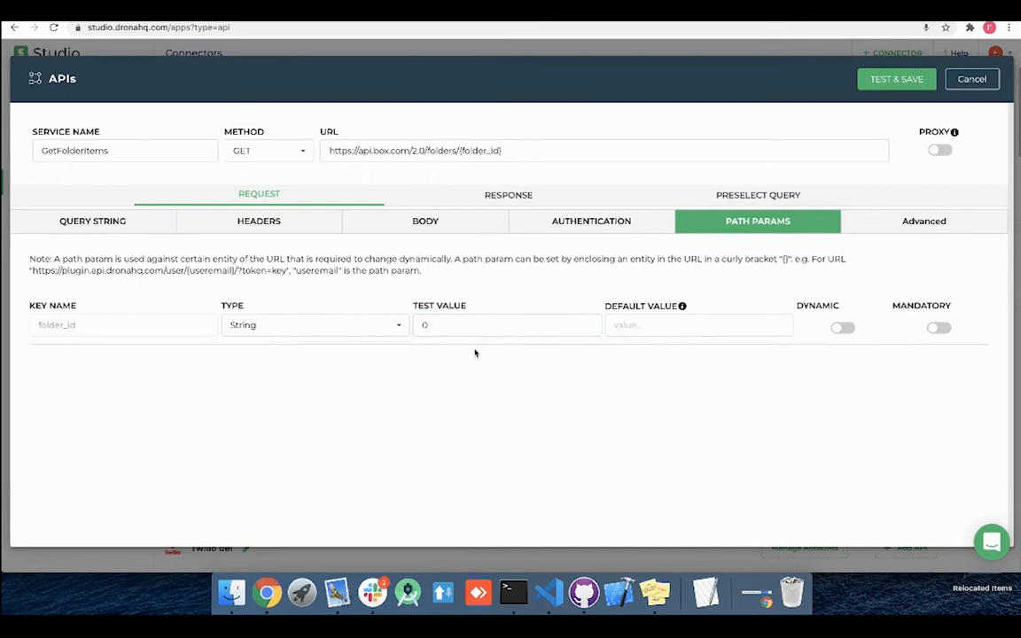
Step: Select TestAccount as the account for testing this API and check its headers
{"action": "left_click", "coordinate": [555, 229]}
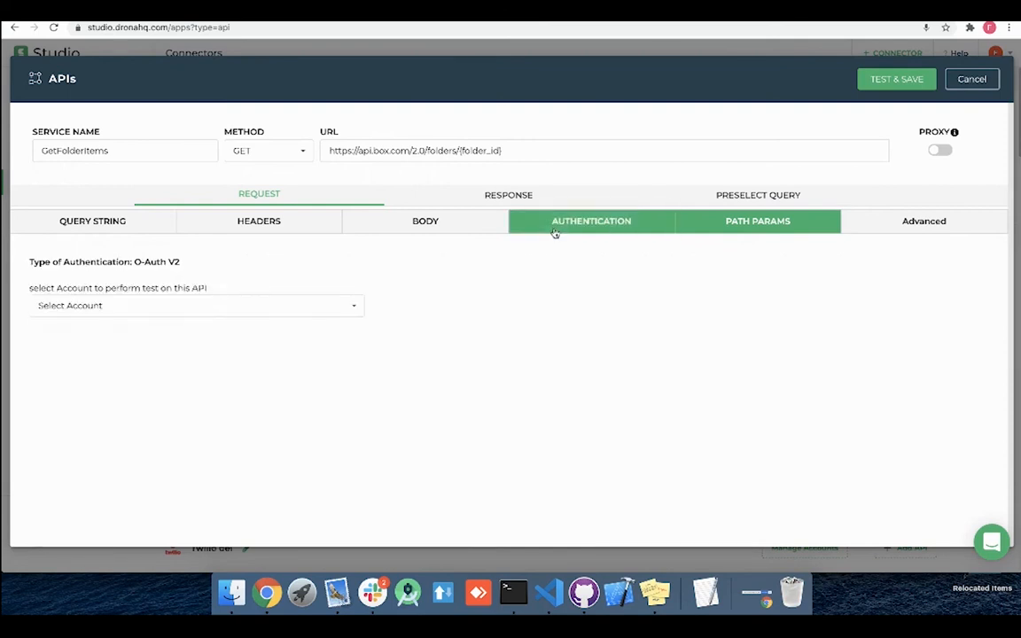
{"action": "left_click", "coordinate": [252, 308]}
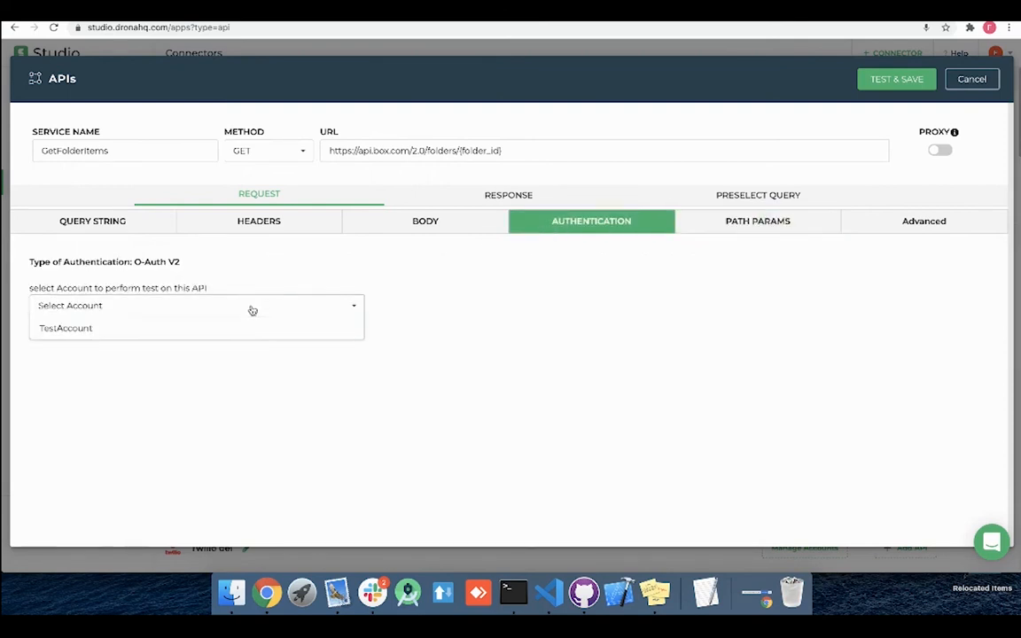
{"action": "left_click", "coordinate": [177, 331]}
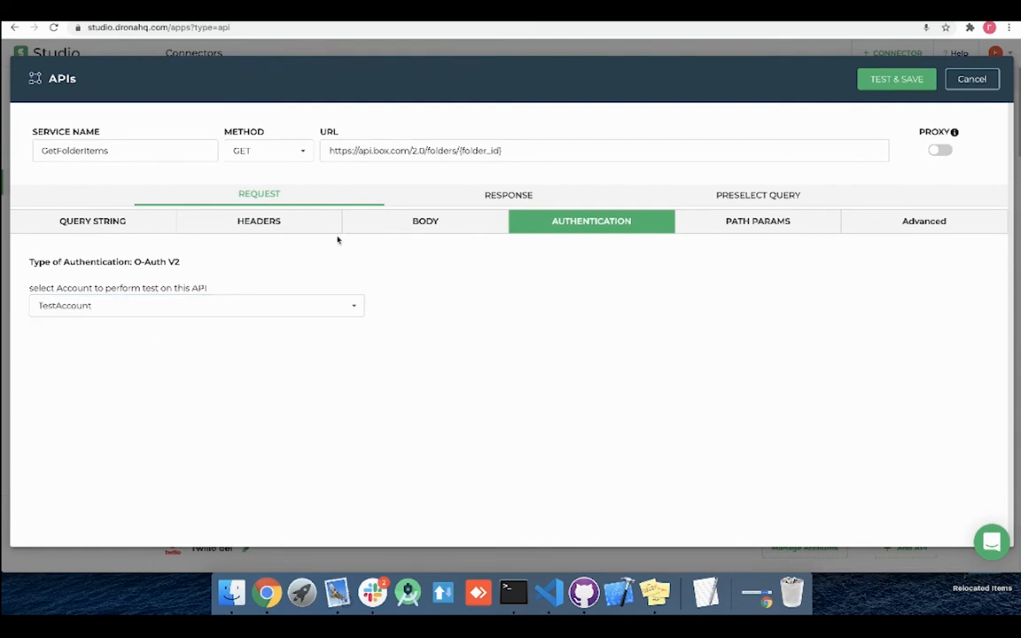
{"action": "left_click", "coordinate": [251, 228]}
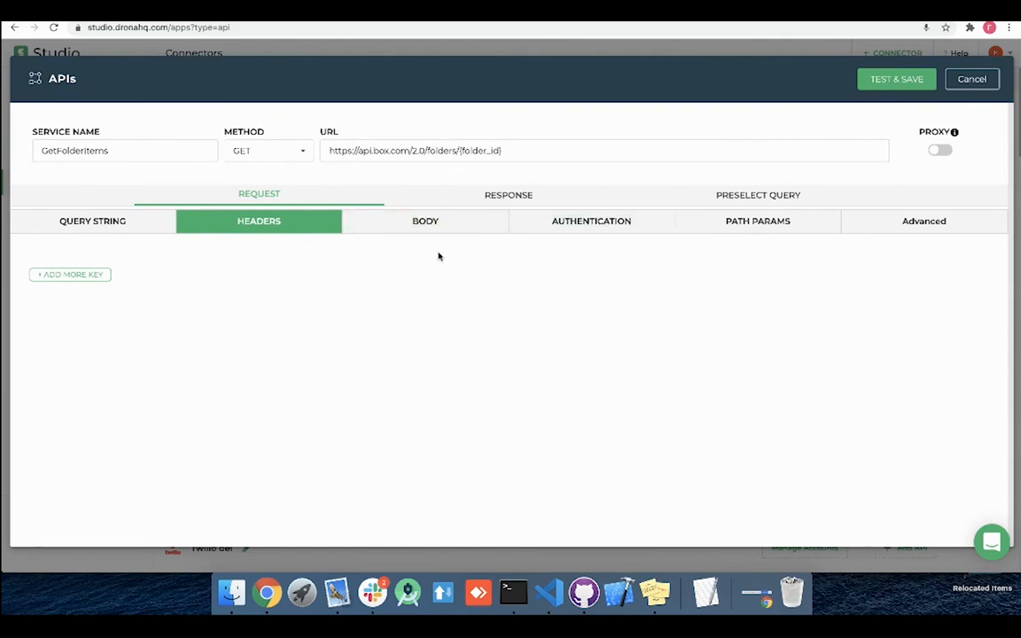
Step: Test and save the API, and compare the returned item collection with the All Files folder in Box
{"action": "left_click", "coordinate": [889, 81]}
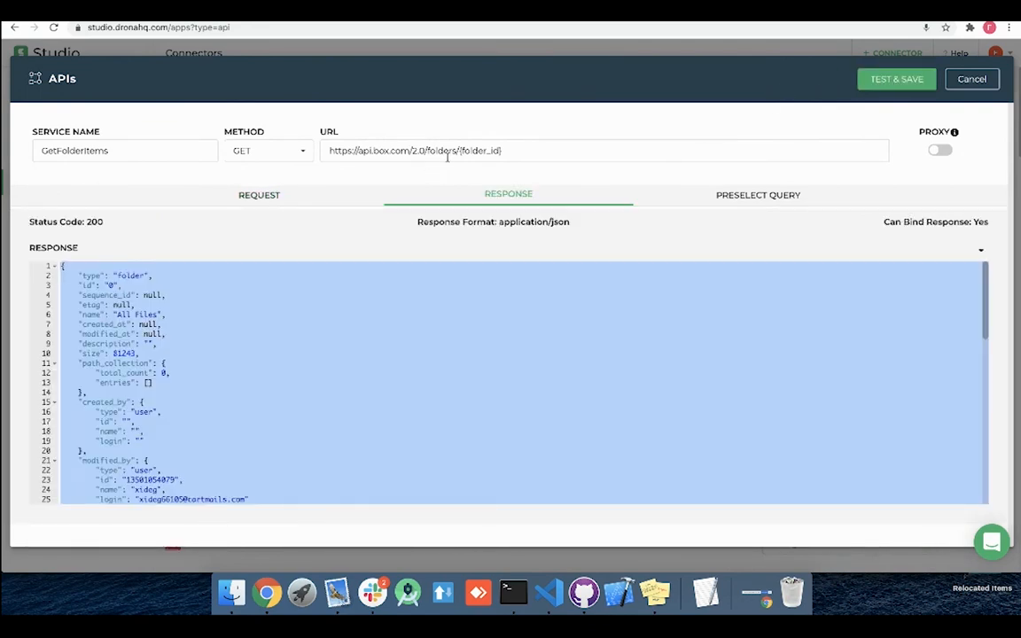
{"action": "scroll", "coordinate": [87, 411], "scroll_direction": "down", "scroll_amount": 5}
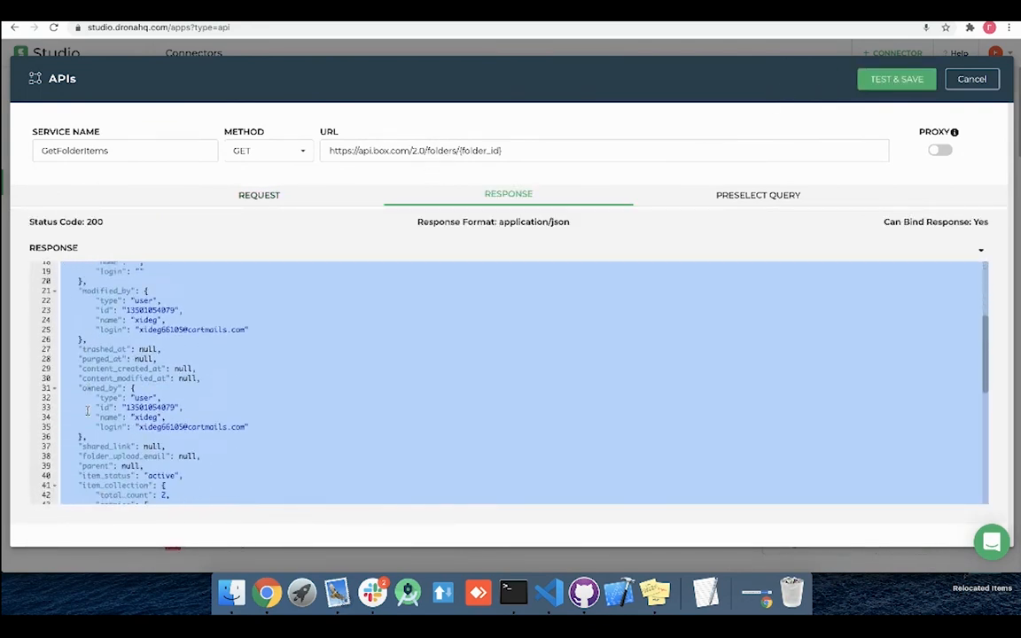
{"action": "scroll", "coordinate": [87, 411], "scroll_direction": "down", "scroll_amount": 2}
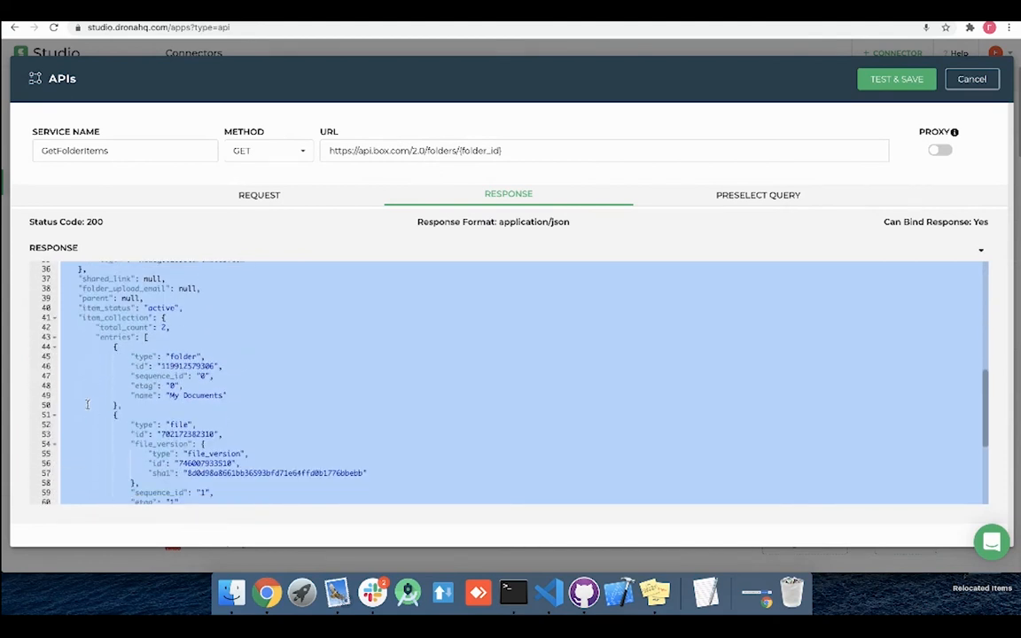
{"action": "scroll", "coordinate": [160, 309], "scroll_direction": "down", "scroll_amount": 1}
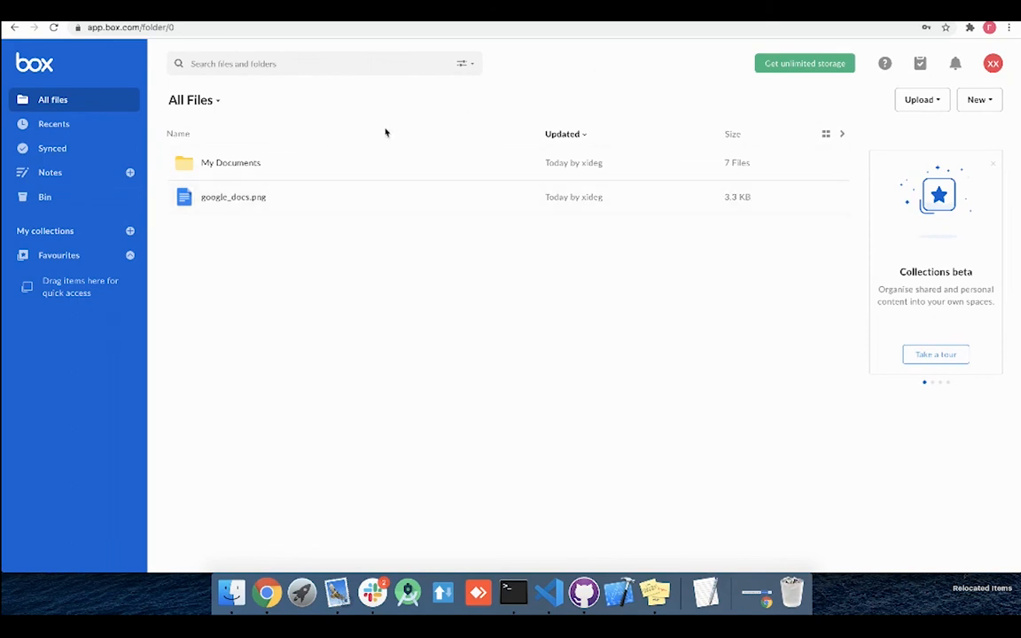
{"action": "left_click", "coordinate": [236, 166]}
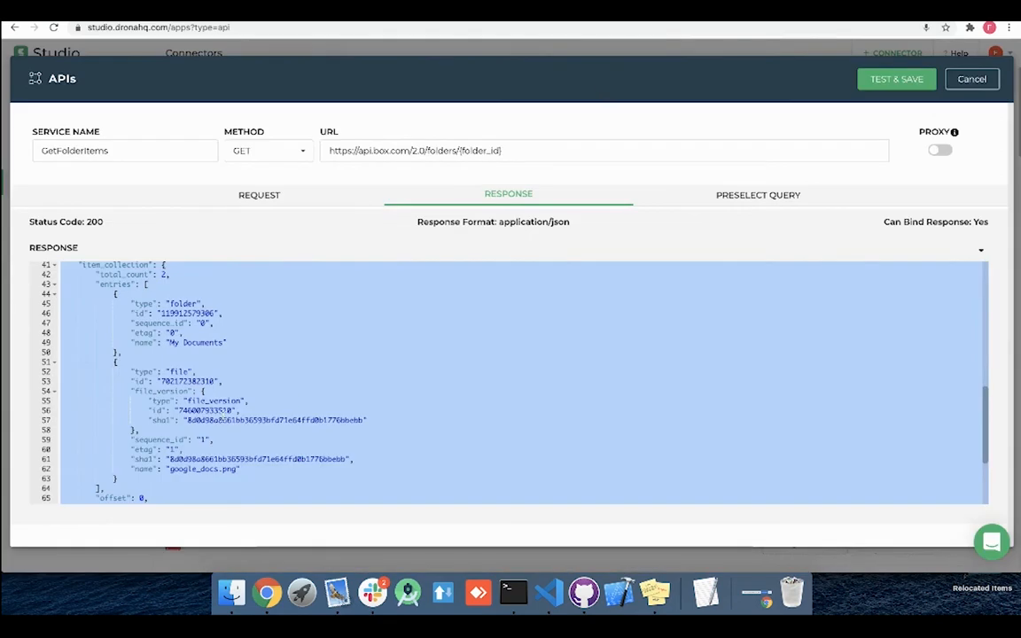
{"action": "left_click", "coordinate": [187, 381]}
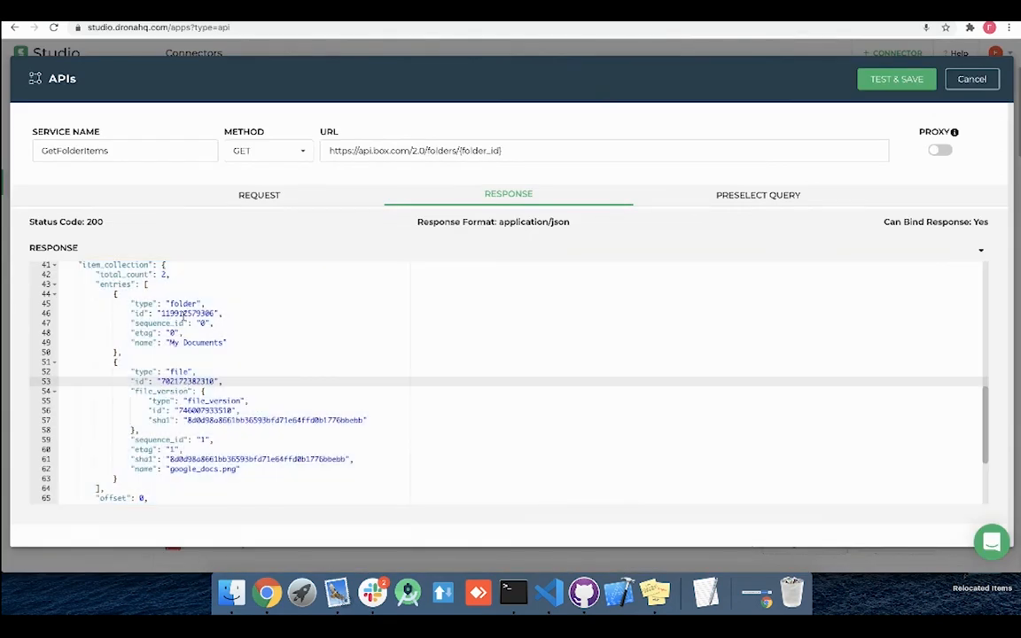
{"action": "double_click", "coordinate": [183, 314]}
{"action": "key", "text": "super+c"}
{"action": "left_click", "coordinate": [258, 195]}
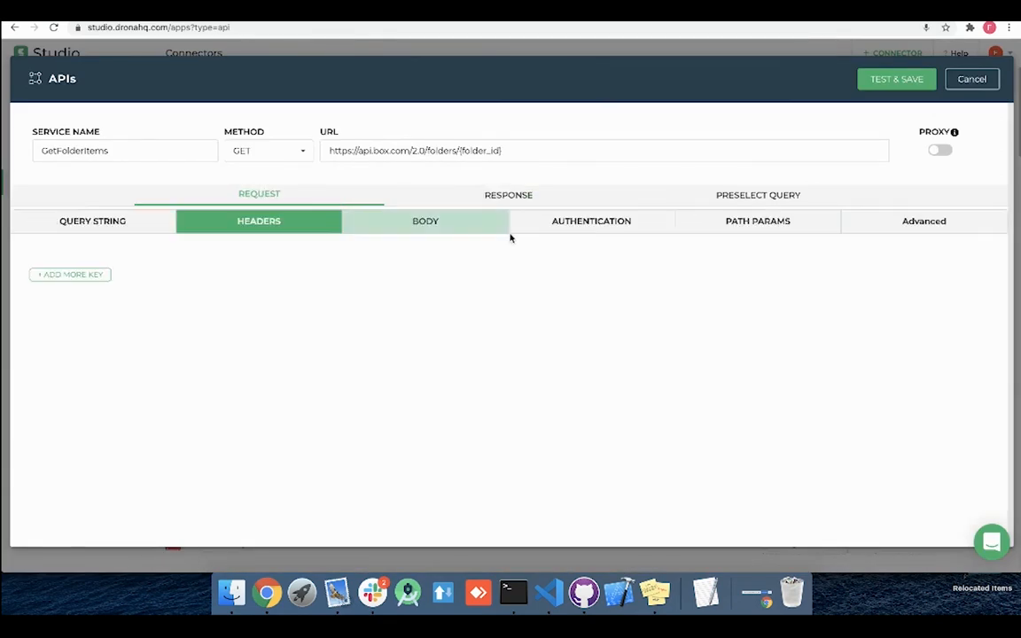
{"action": "left_click", "coordinate": [741, 224]}
{"action": "double_click", "coordinate": [448, 325]}
{"action": "key", "text": "super+v"}
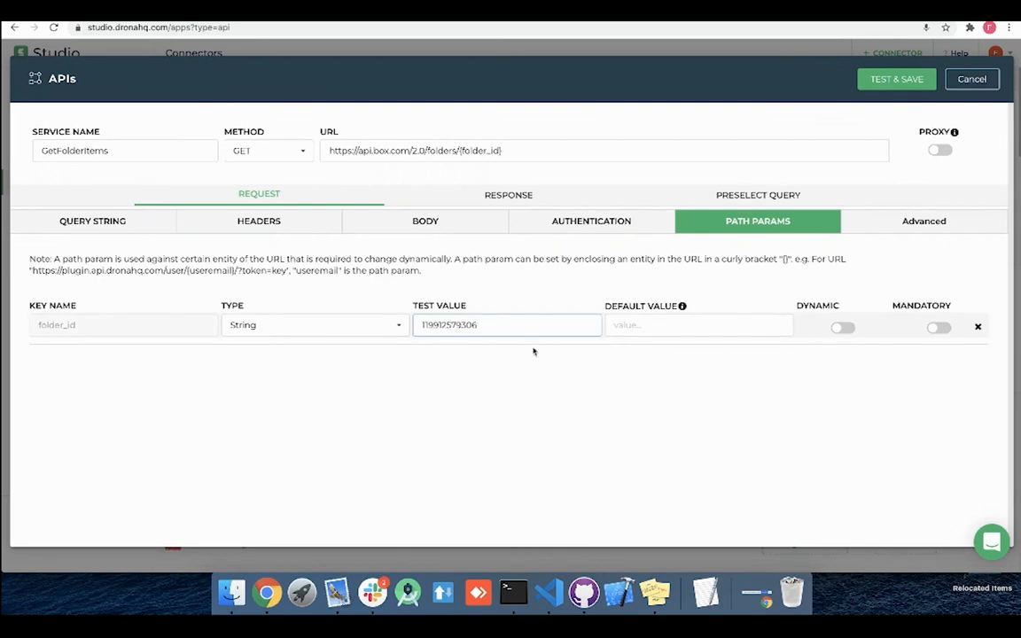
{"action": "left_click", "coordinate": [879, 81]}
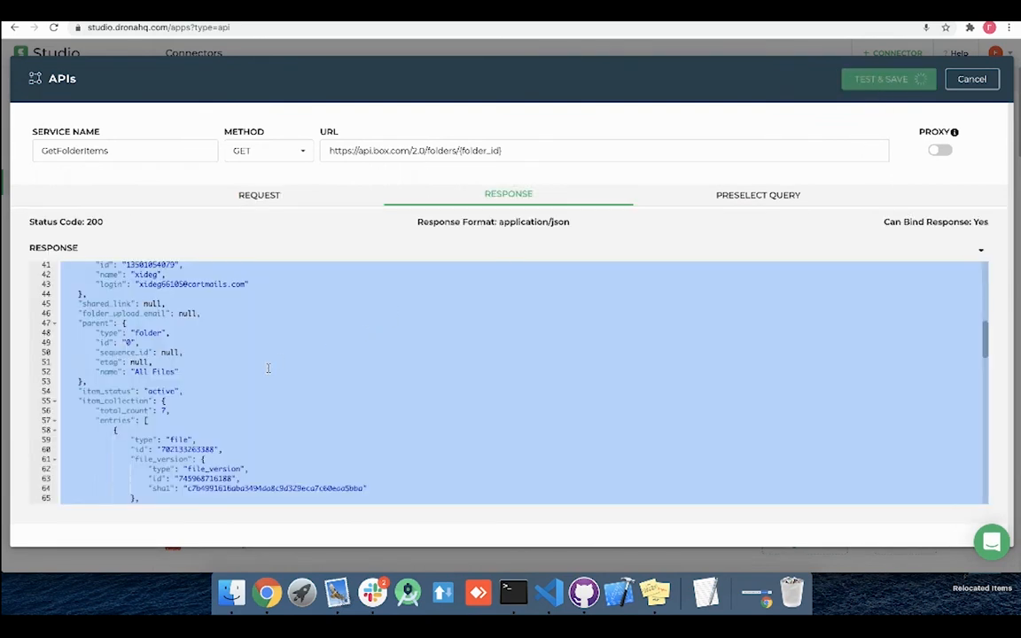
{"action": "scroll", "coordinate": [331, 340], "scroll_direction": "down", "scroll_amount": 3}
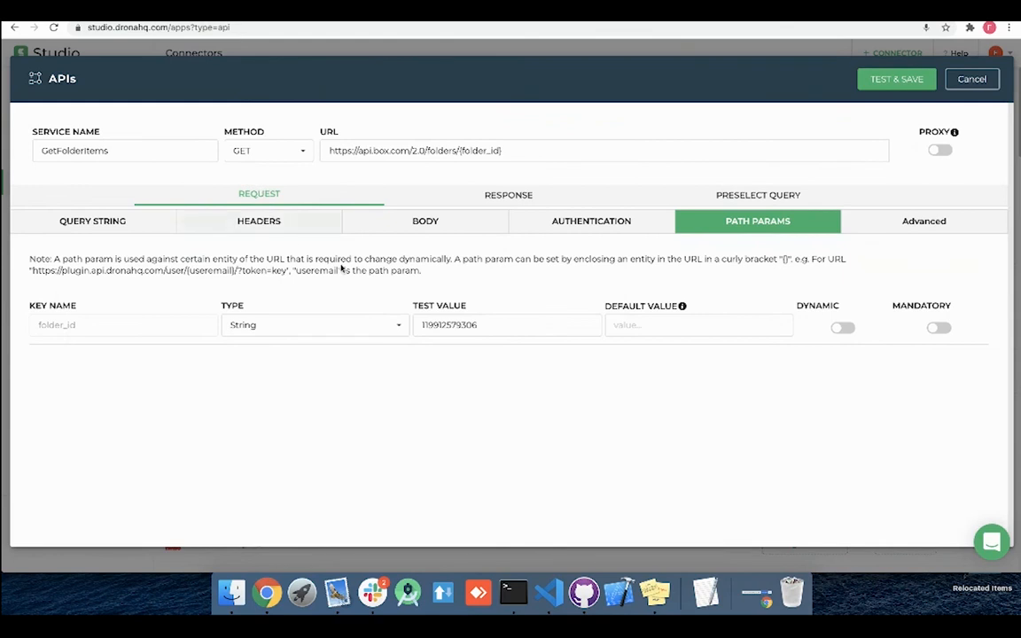
Step: Make the folder_id path parameter dynamic and mandatory, and set its default value to 0
{"action": "left_click", "coordinate": [843, 330]}
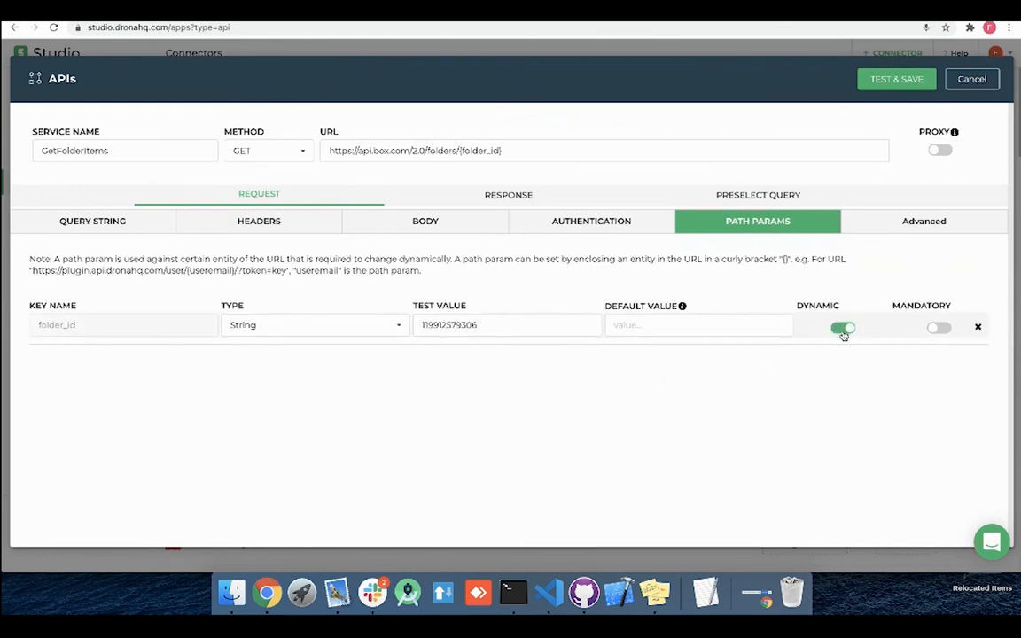
{"action": "left_click", "coordinate": [937, 329]}
{"action": "left_click", "coordinate": [620, 327]}
{"action": "type", "text": "0"}
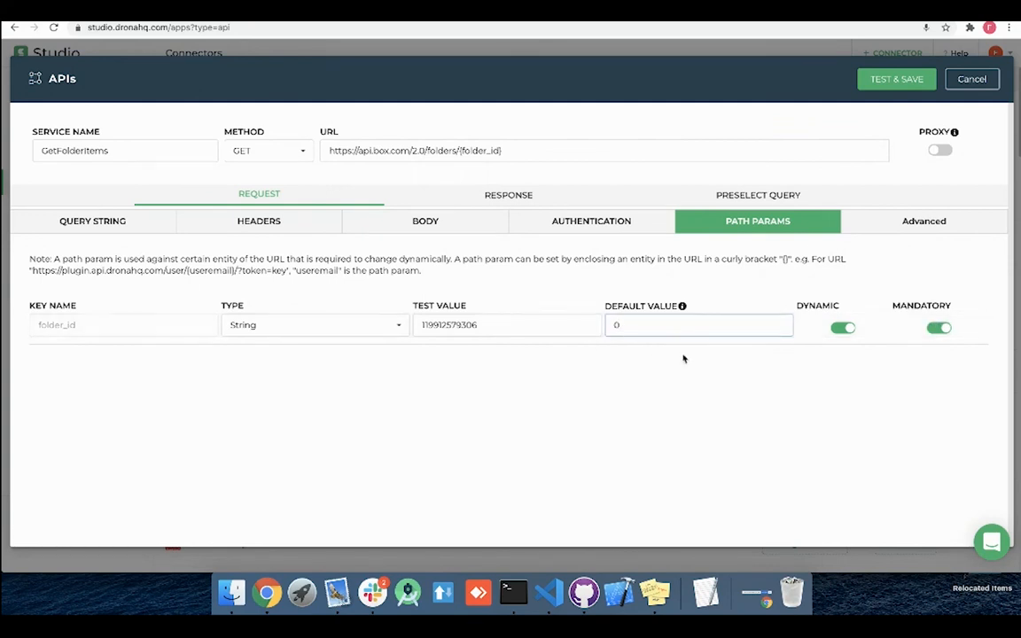
Step: In the advanced request settings, name the param.folder_id field Folder Id, make it mandatory, and add the help text "Enter Folder Id"
{"action": "left_click", "coordinate": [923, 221]}
{"action": "double_click", "coordinate": [312, 309]}
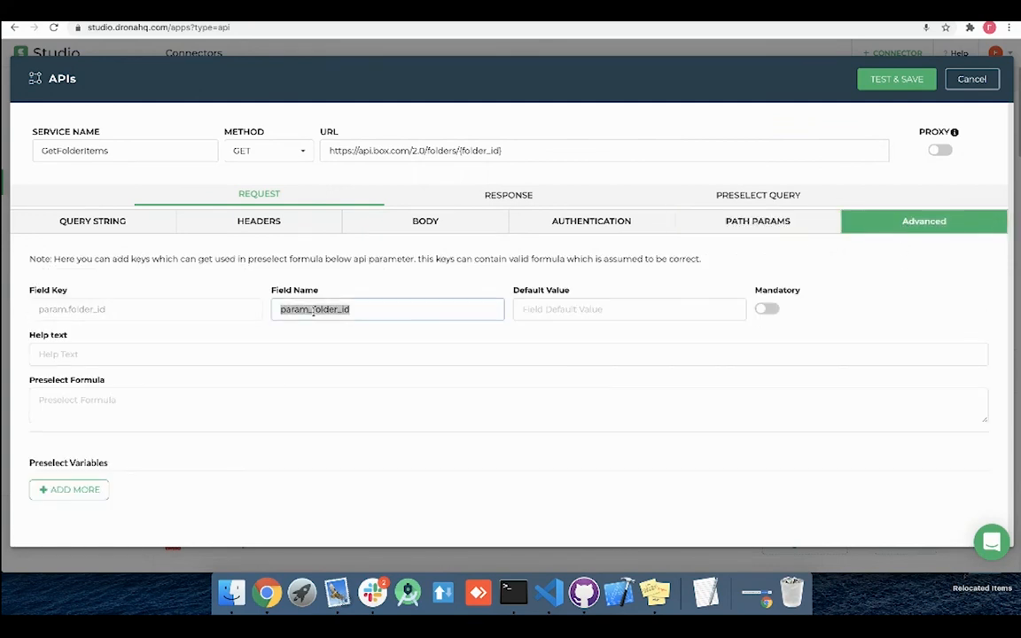
{"action": "type", "text": "Folder Id"}
{"action": "left_click", "coordinate": [766, 309]}
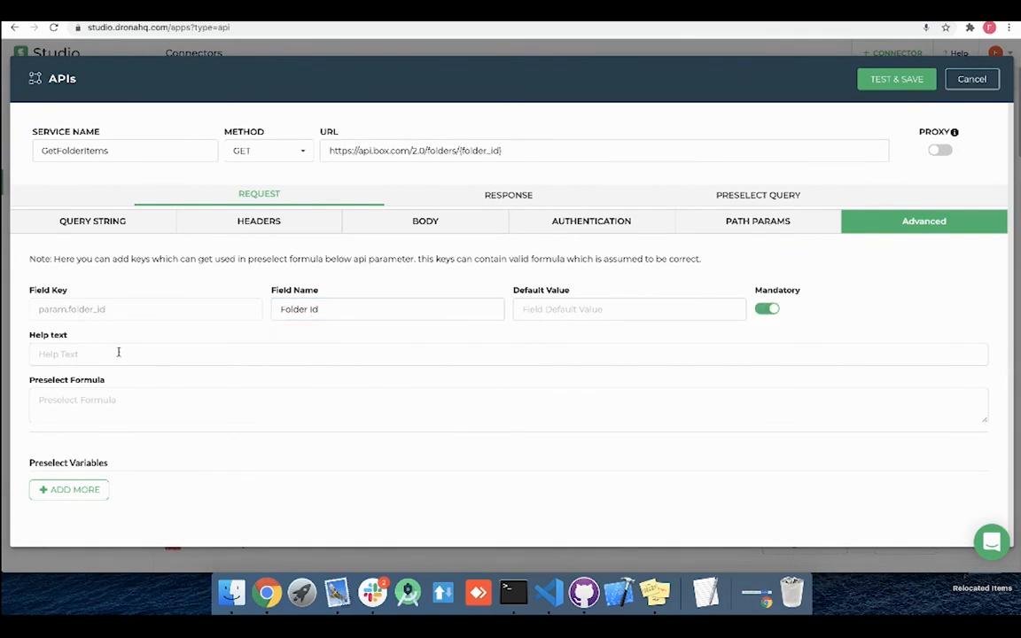
{"action": "left_click", "coordinate": [117, 352]}
{"action": "type", "text": "Enter Folder Id"}
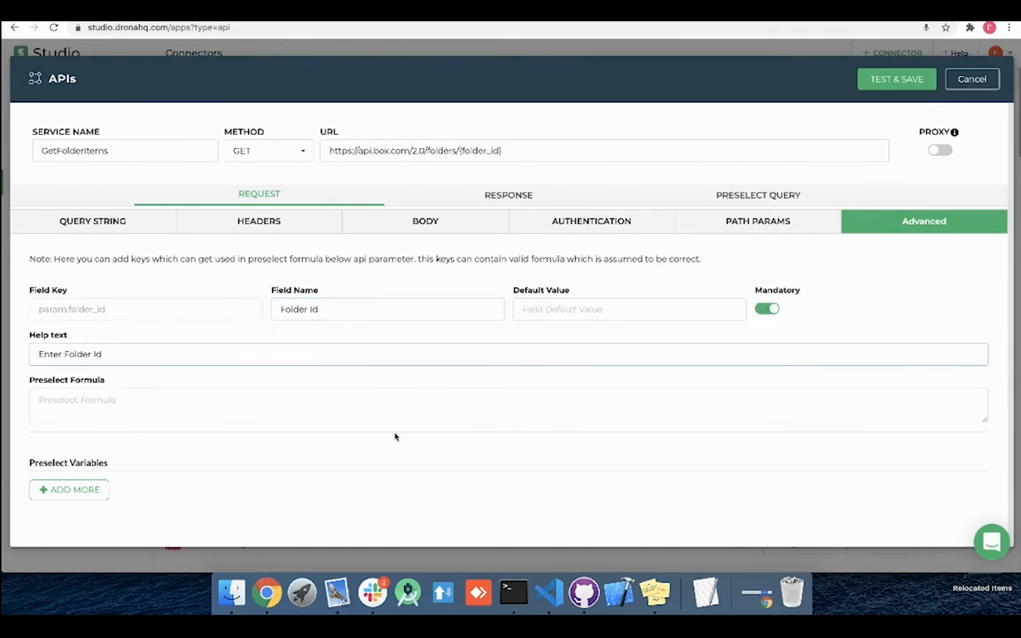
Step: Test and save the API, close its editor, and expand the BOX Integration connector to show its APIs
{"action": "left_click", "coordinate": [896, 79]}
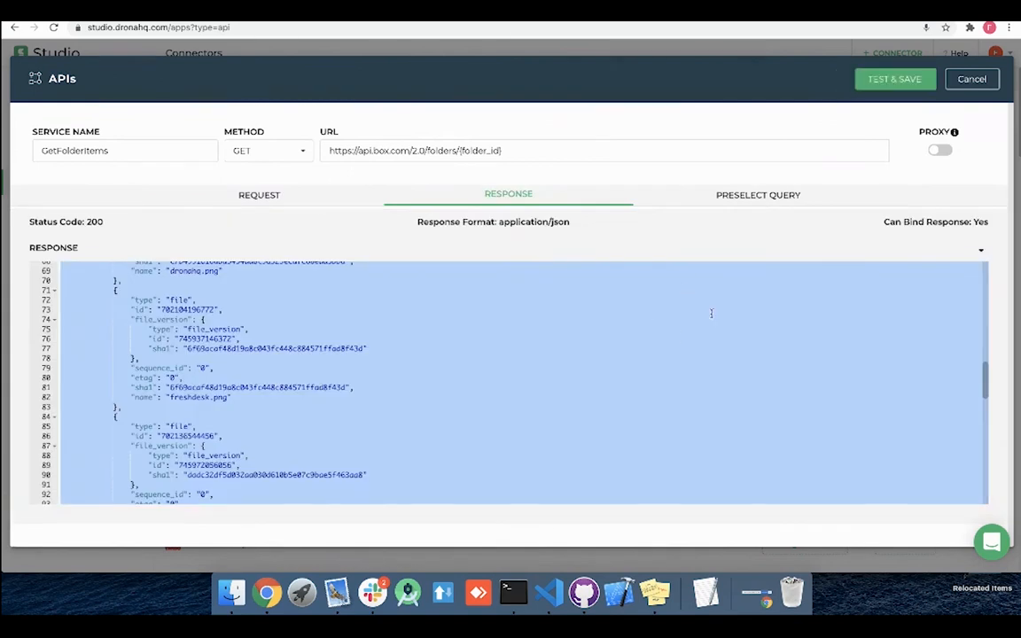
{"action": "left_click", "coordinate": [959, 87]}
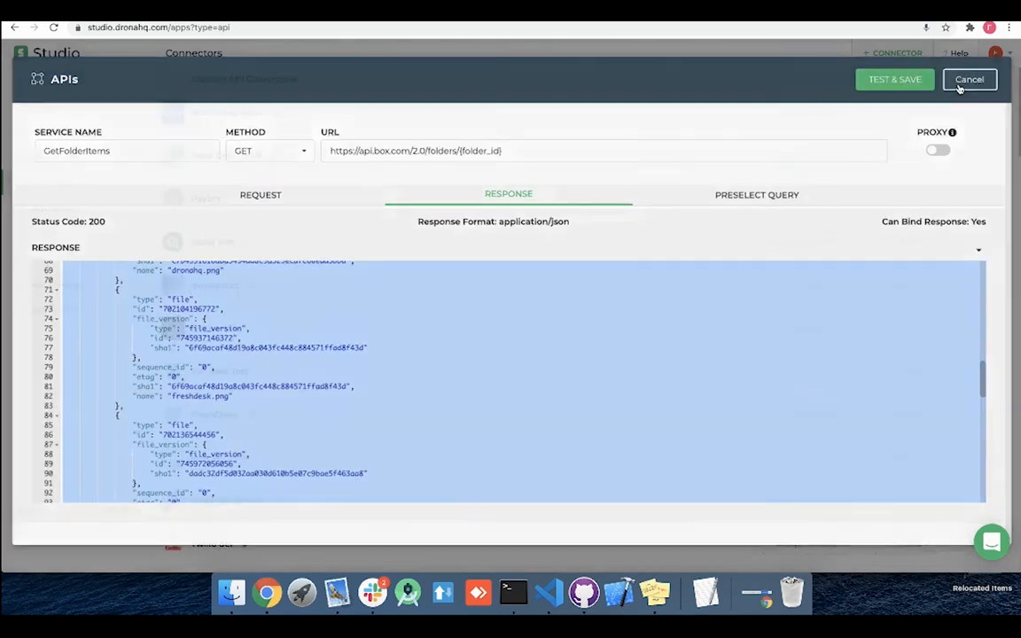
{"action": "left_click", "coordinate": [314, 120]}
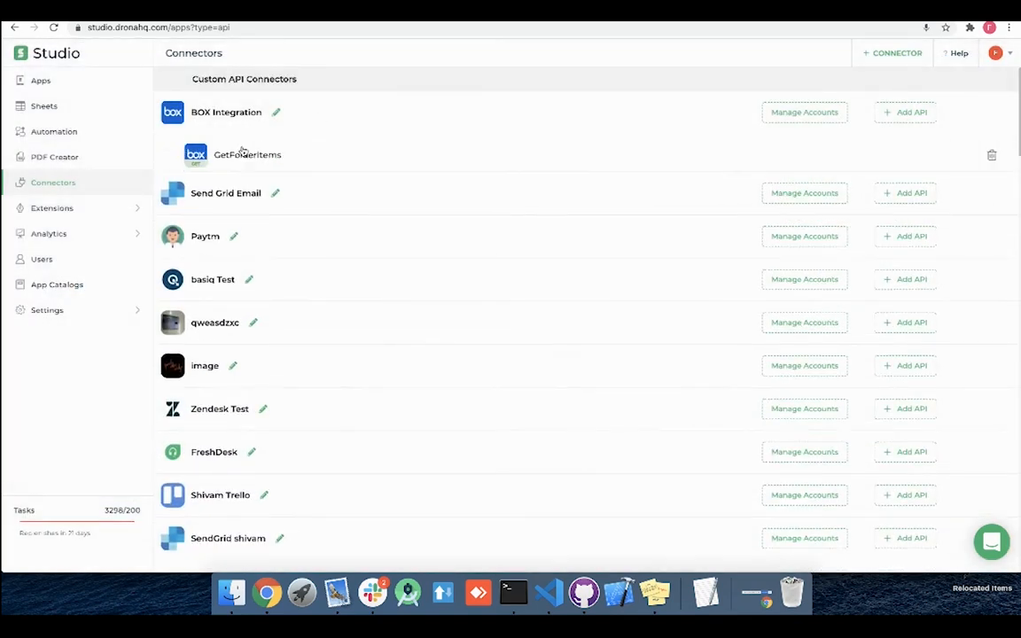